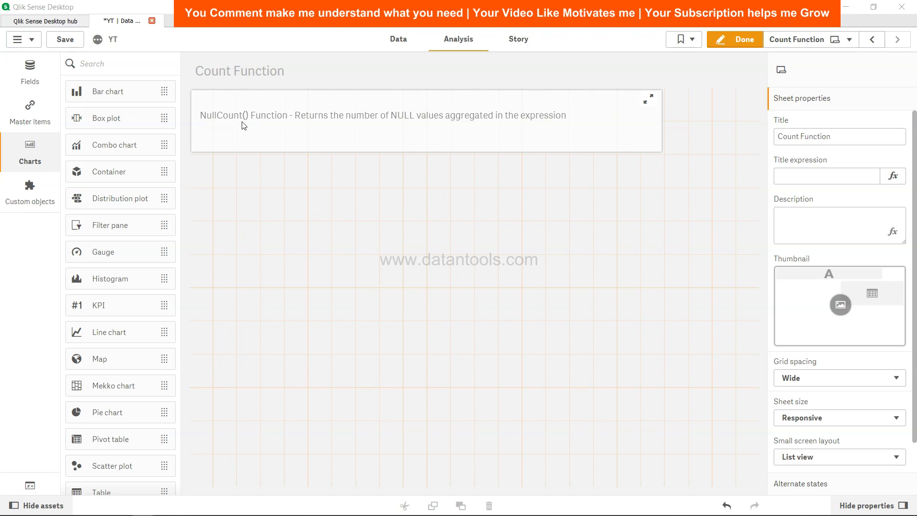
# - Open the Count Function load script and highlight the inline Temp table
pyautogui.click(404, 41)
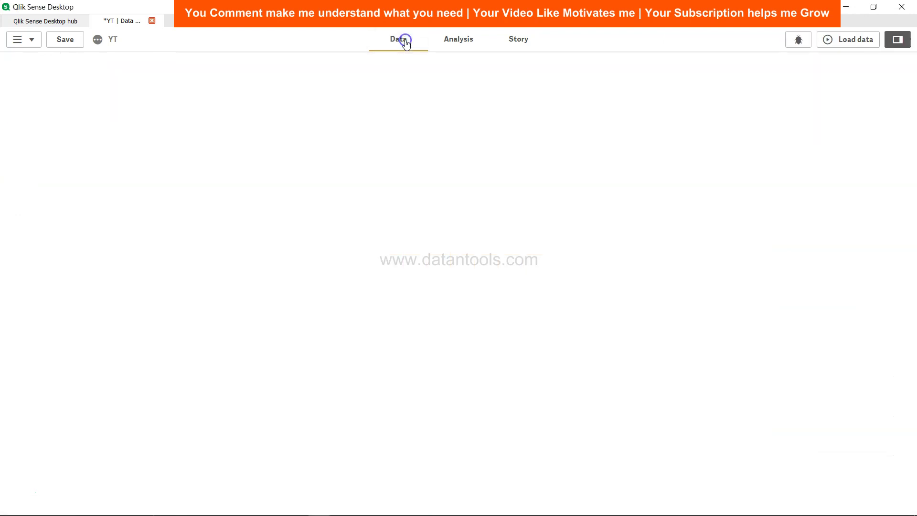
pyautogui.click(264, 196)
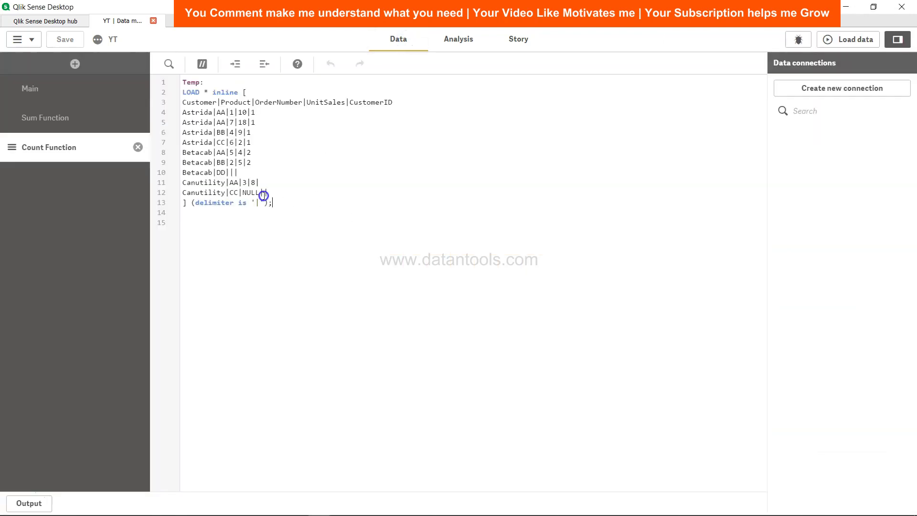
pyautogui.moveTo(264, 195); pyautogui.dragTo(178, 78)
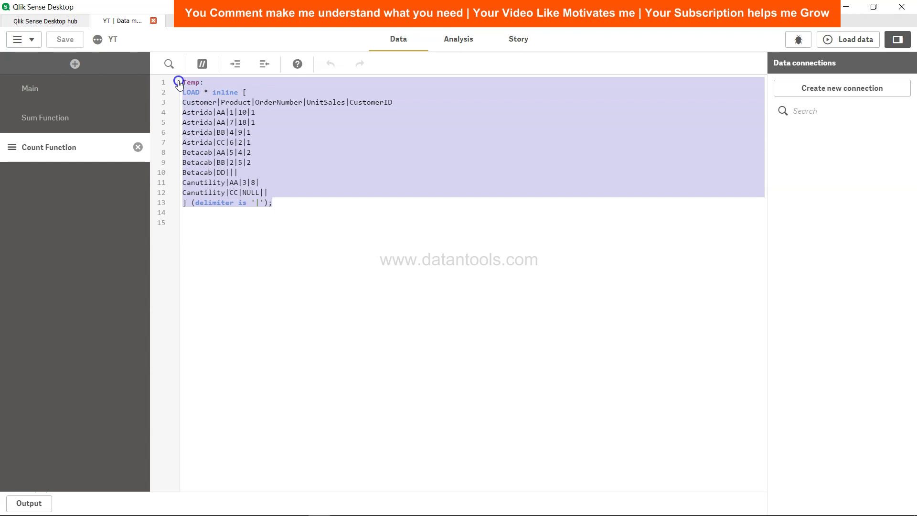
pyautogui.click(198, 103)
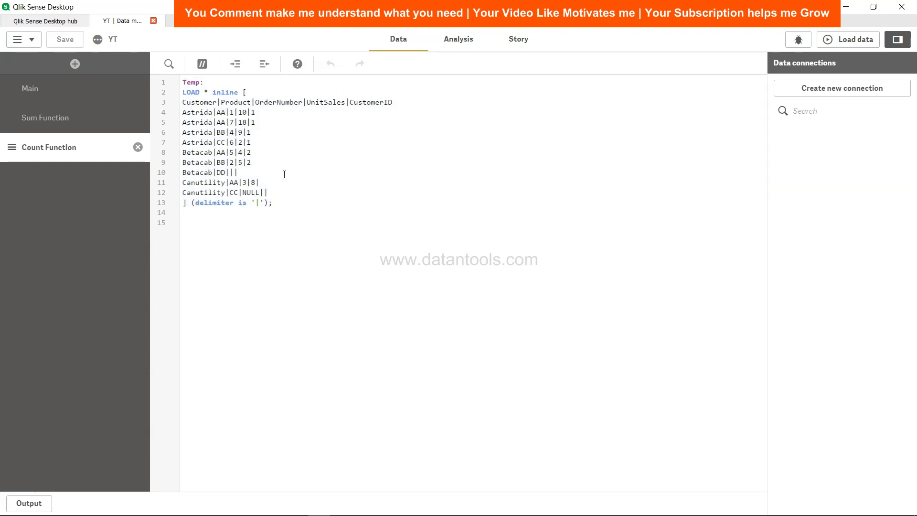
# - Point out the Canutility row's NULL value, then place the caret after the Temp statement
pyautogui.moveTo(183, 193); pyautogui.dragTo(272, 191)
pyautogui.click(260, 193)
pyautogui.click(242, 193)
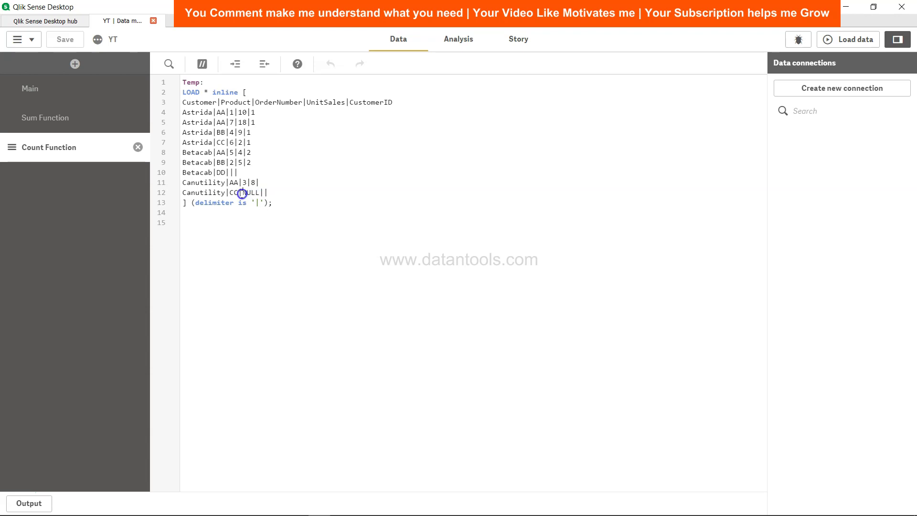
pyautogui.click(279, 206)
# - Below Temp, add a 'Null_Count:' label above a new Load line
pyautogui.press('Return')
pyautogui.press('Return')
pyautogui.write('Load')
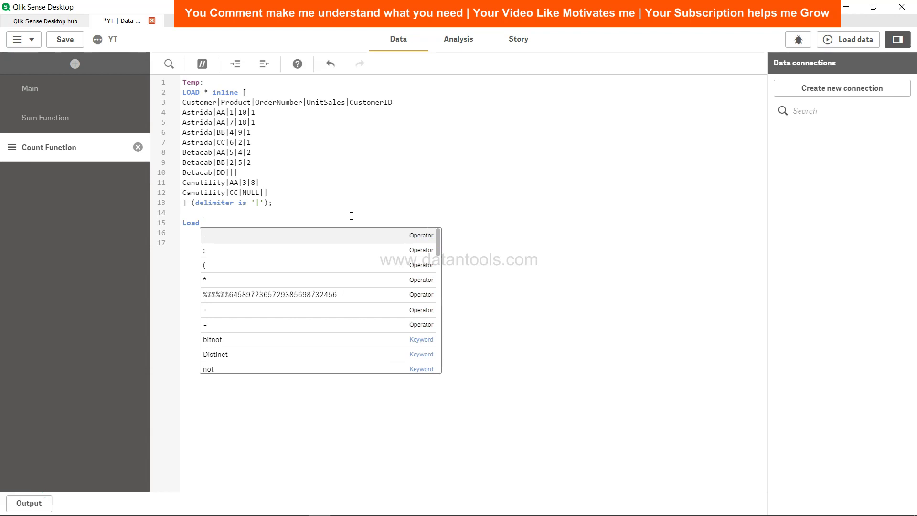
pyautogui.click(189, 215)
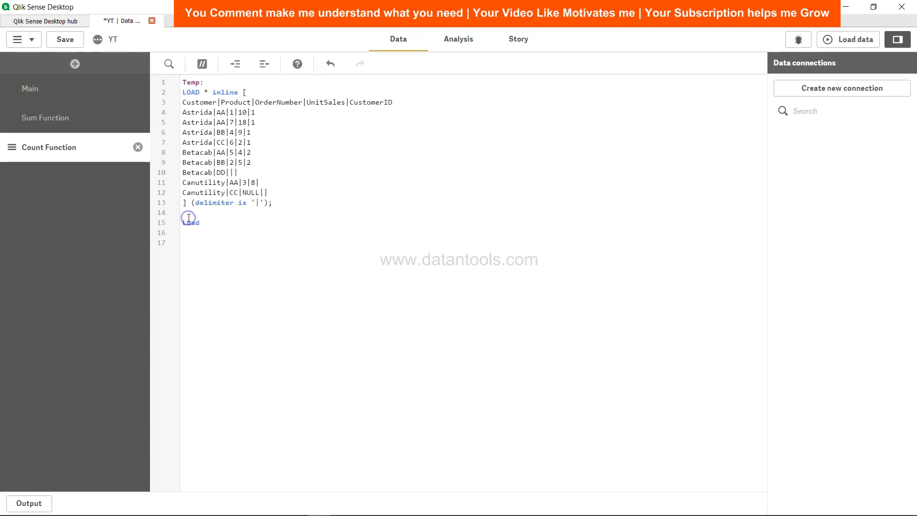
pyautogui.press('Return')
pyautogui.write('N')
pyautogui.press('BackSpace')
pyautogui.write('N')
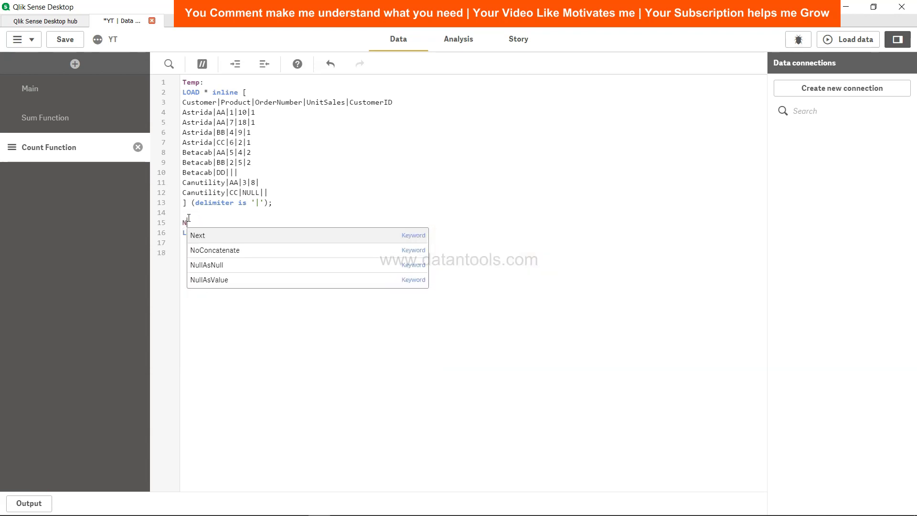
pyautogui.write('ull_Count')
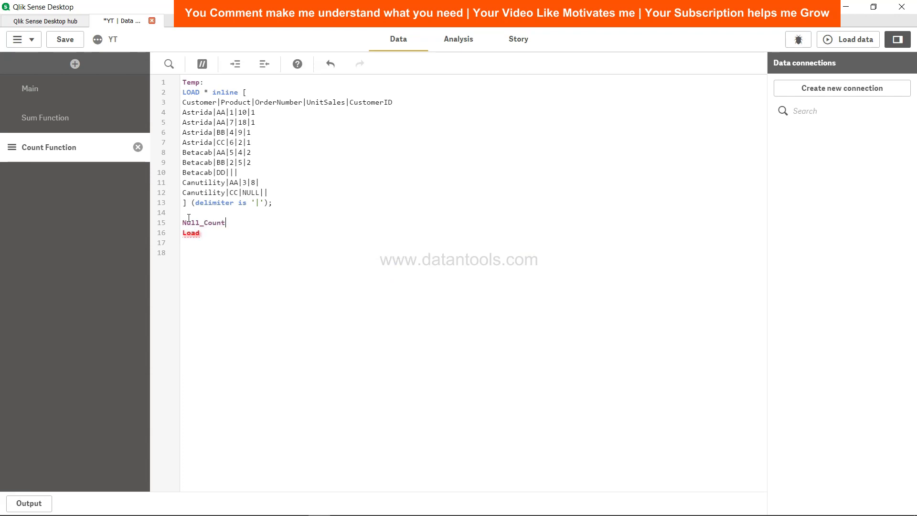
pyautogui.write('":')
pyautogui.press('BackSpace')
pyautogui.press('BackSpace')
pyautogui.write(':')
pyautogui.press('Down')
pyautogui.press('End')
# - Complete it as Customer, NullCount(OrderNumber) as Null_Order_Count Resident Temp Group By Customer;
pyautogui.write('Customer,NullCo')
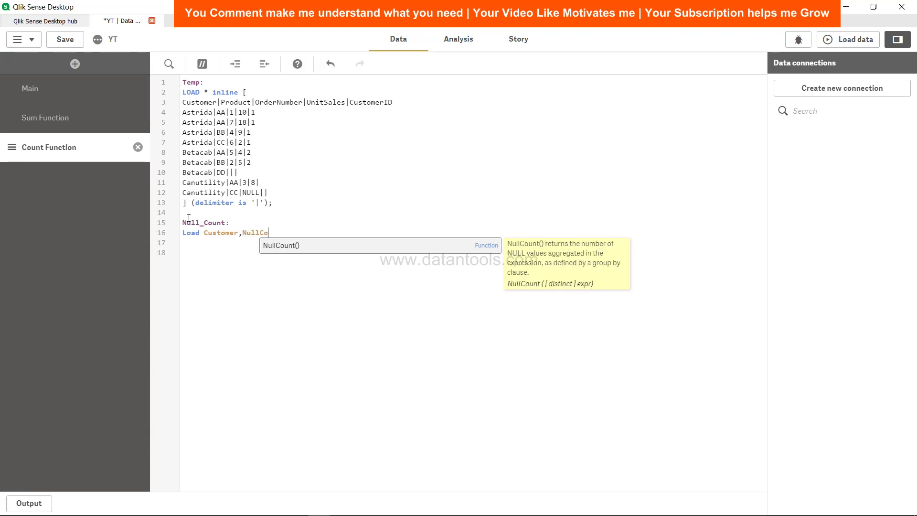
pyautogui.press('Return')
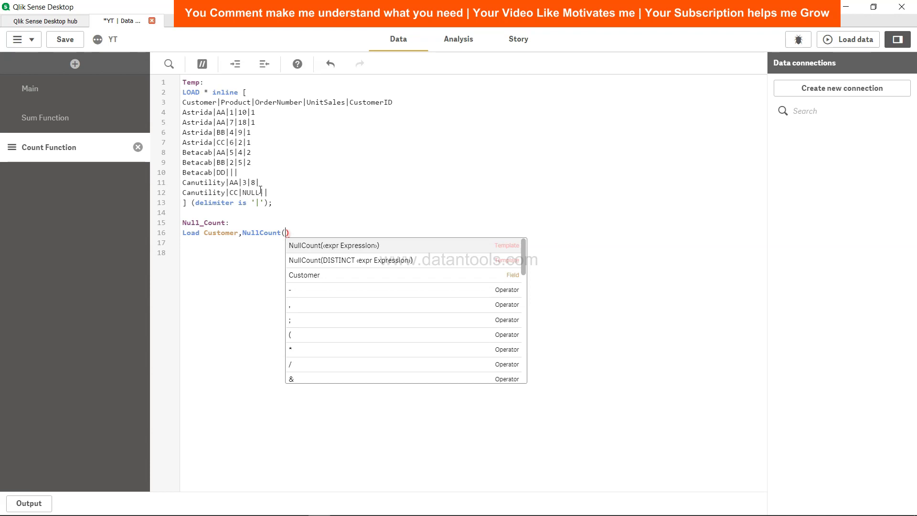
pyautogui.write('Order')
pyautogui.write('Number)')
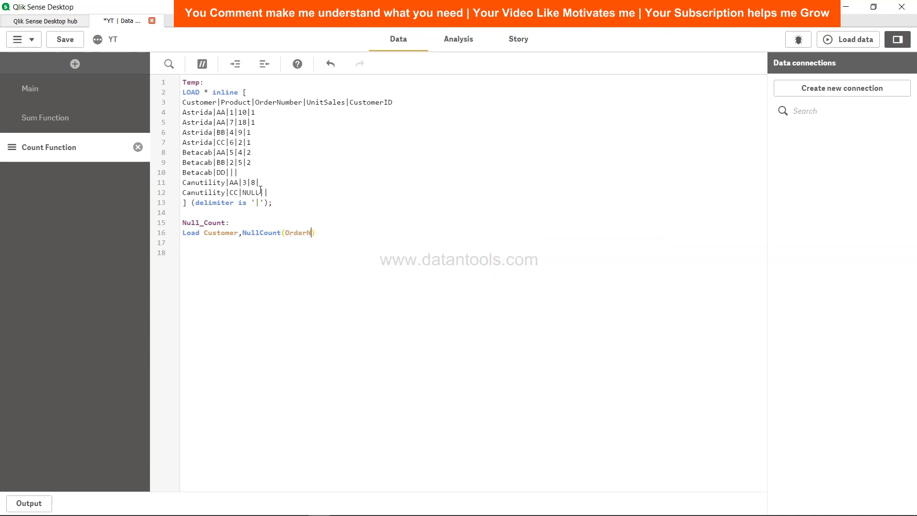
pyautogui.write(' as Null_Order_Count Resident Temp')
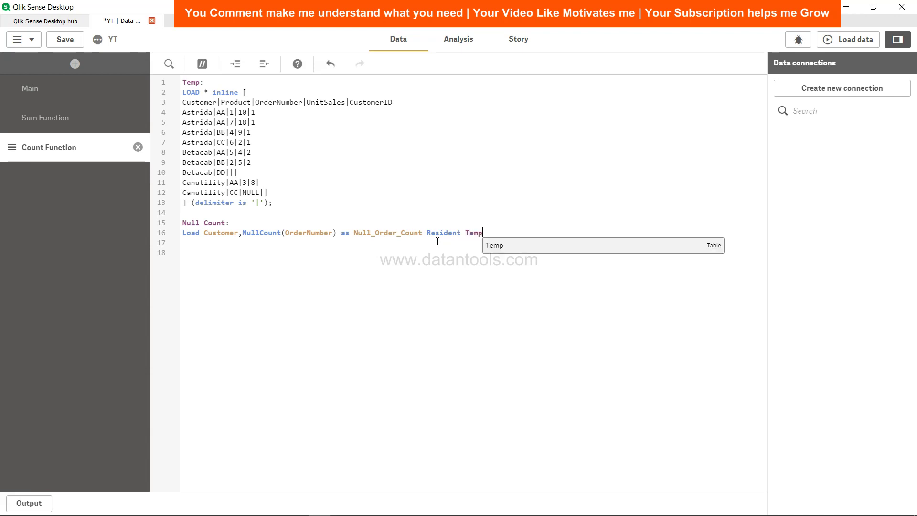
pyautogui.press('Down')
pyautogui.press('Return')
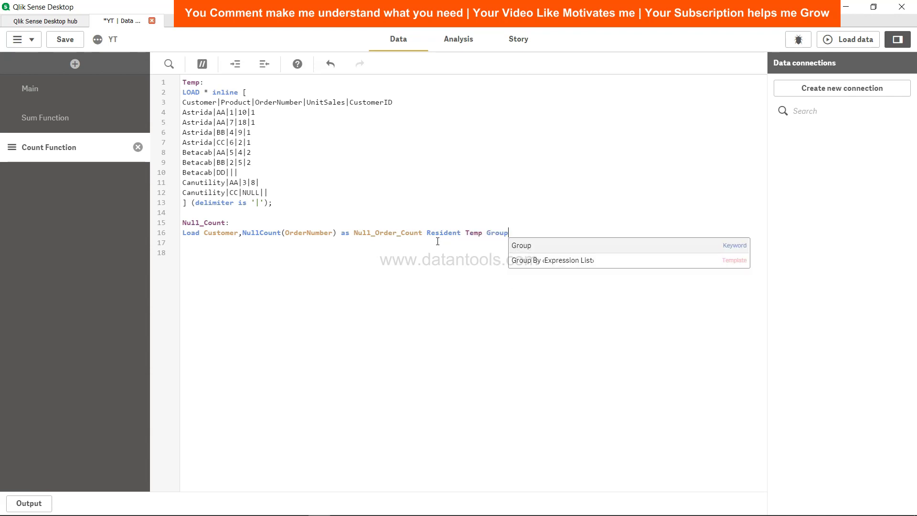
pyautogui.press('Down')
pyautogui.press('Return')
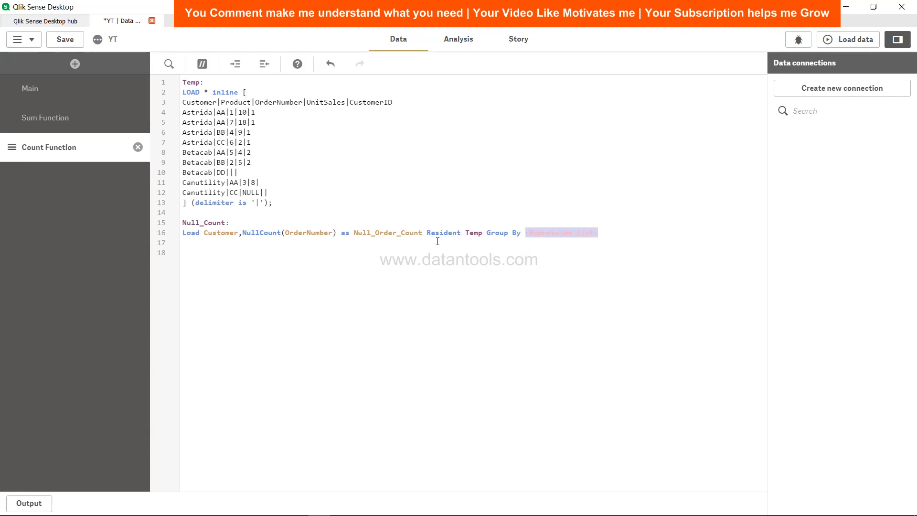
pyautogui.write('Customer;')
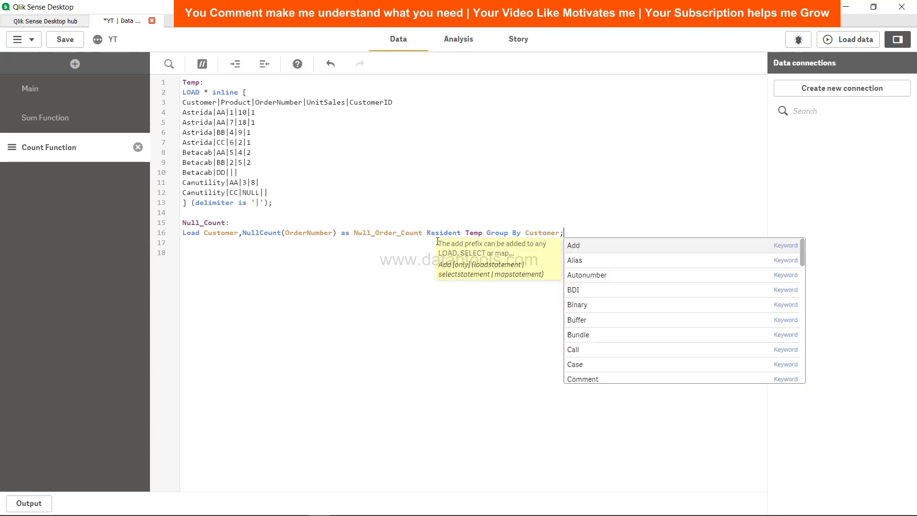
# - Save the app and reload the data with the new Null_Count script
pyautogui.click(67, 40)
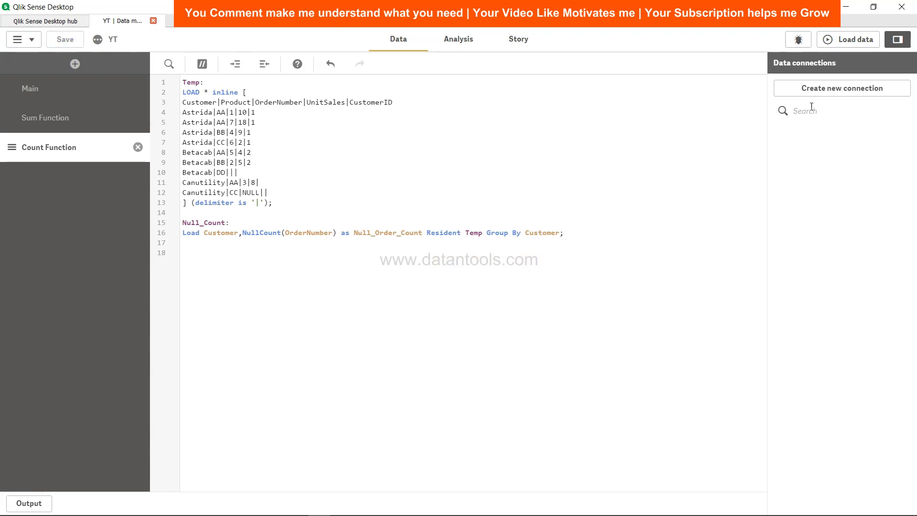
pyautogui.click(852, 42)
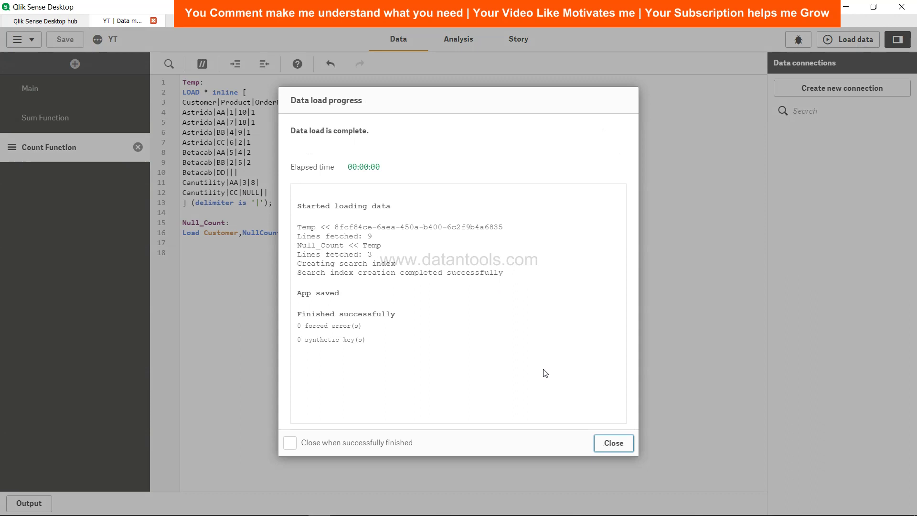
pyautogui.click(614, 443)
# - Place a new table below the NullCount note with Customer as its dimension
pyautogui.click(456, 37)
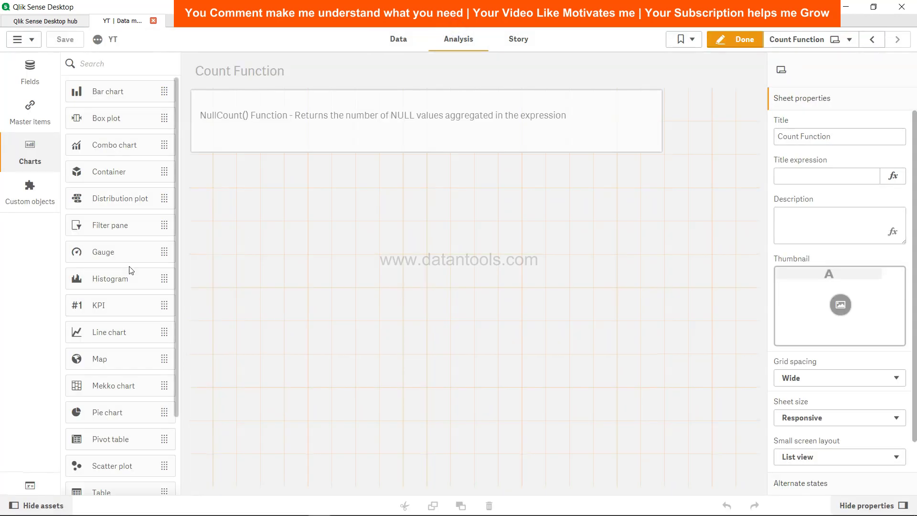
pyautogui.scroll(-3, 119, 426)
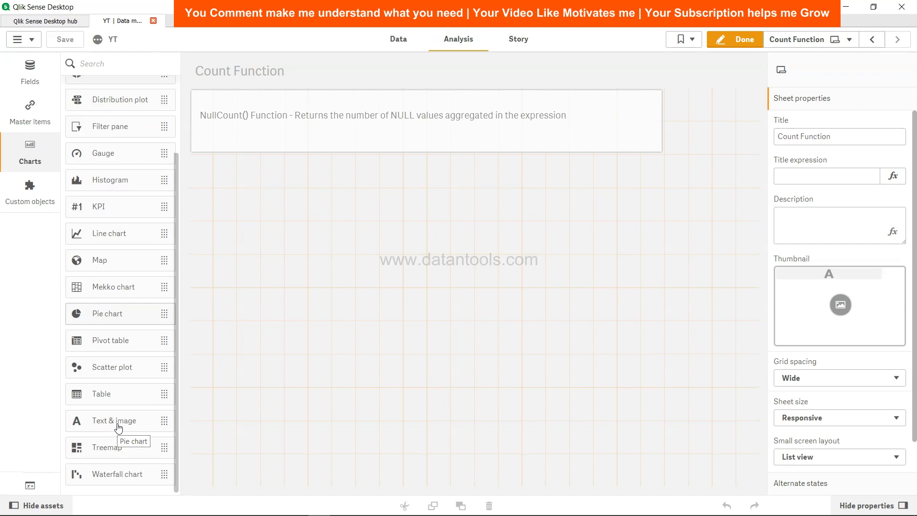
pyautogui.click(115, 398)
pyautogui.moveTo(115, 398); pyautogui.dragTo(254, 201)
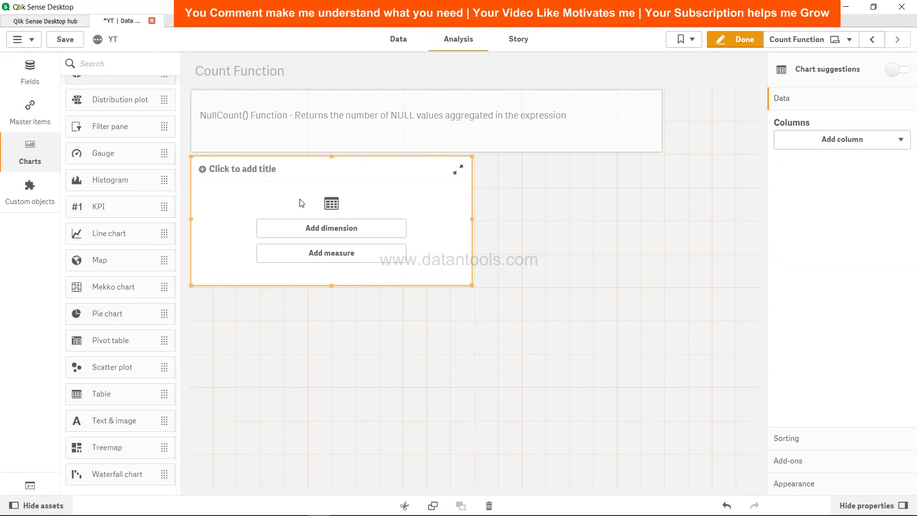
pyautogui.click(320, 229)
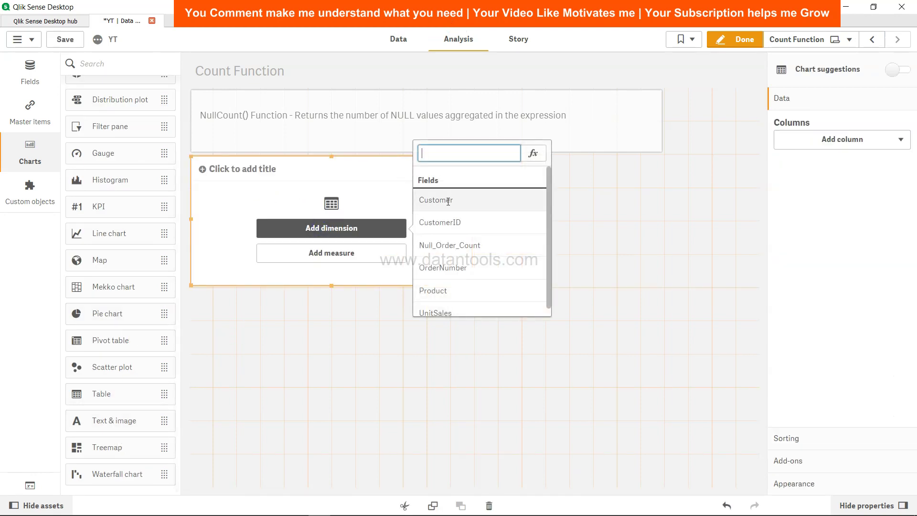
pyautogui.click(448, 201)
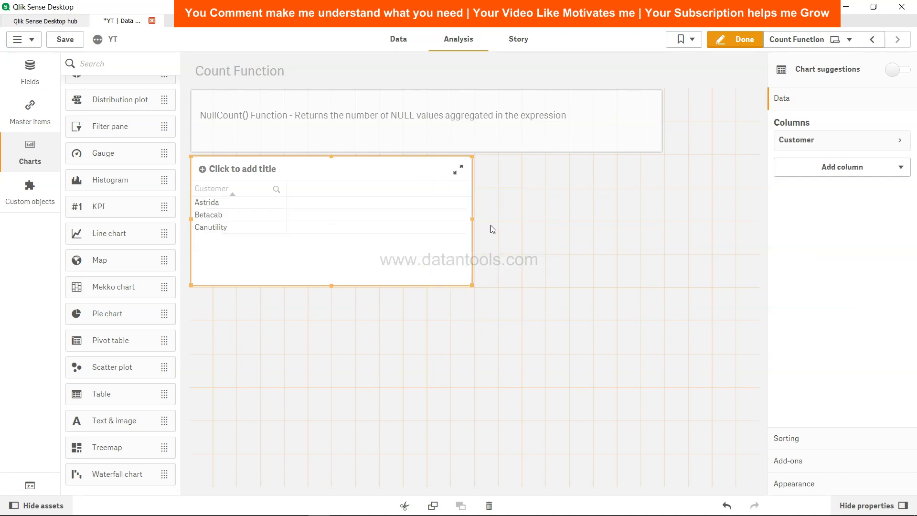
# - Add Null_Order_Count to the table as a second dimension column
pyautogui.click(895, 166)
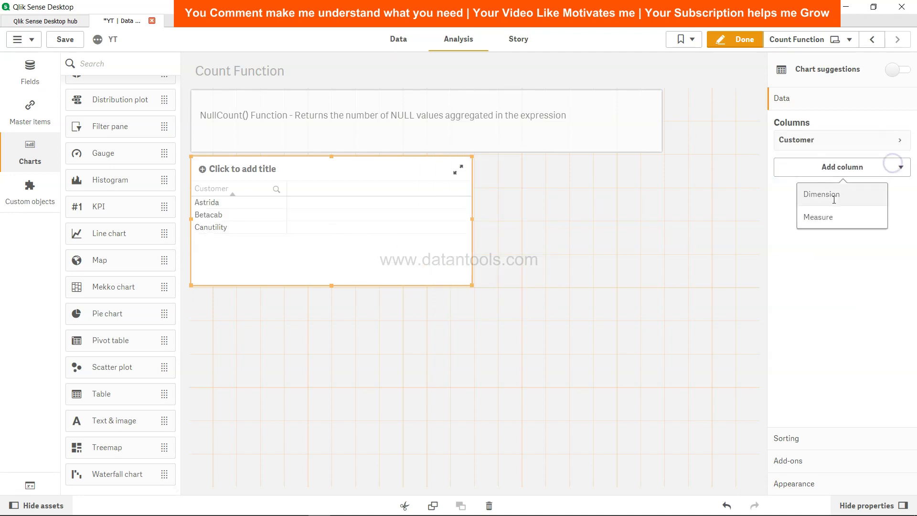
pyautogui.click(834, 196)
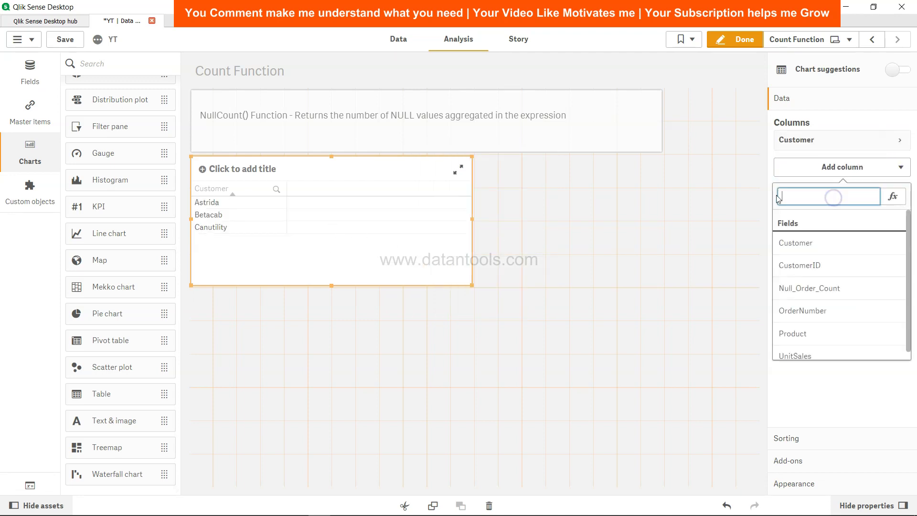
pyautogui.click(827, 285)
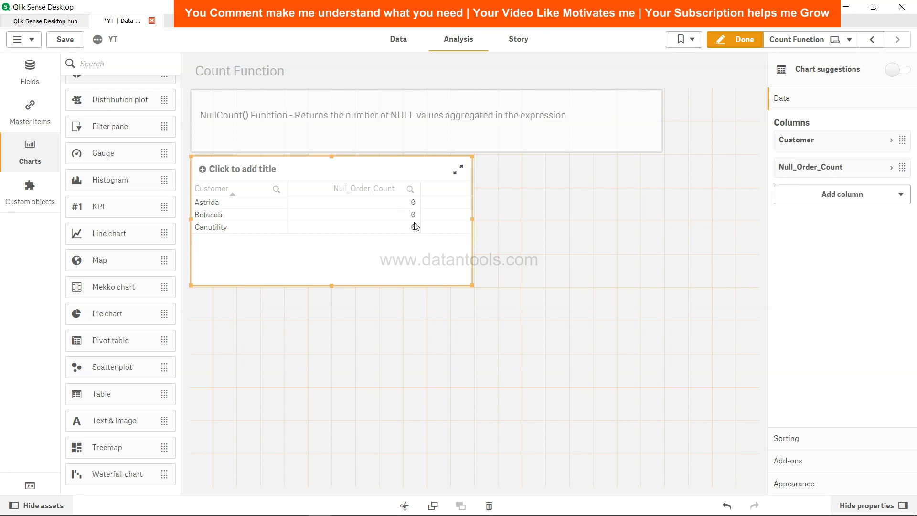
pyautogui.click(406, 46)
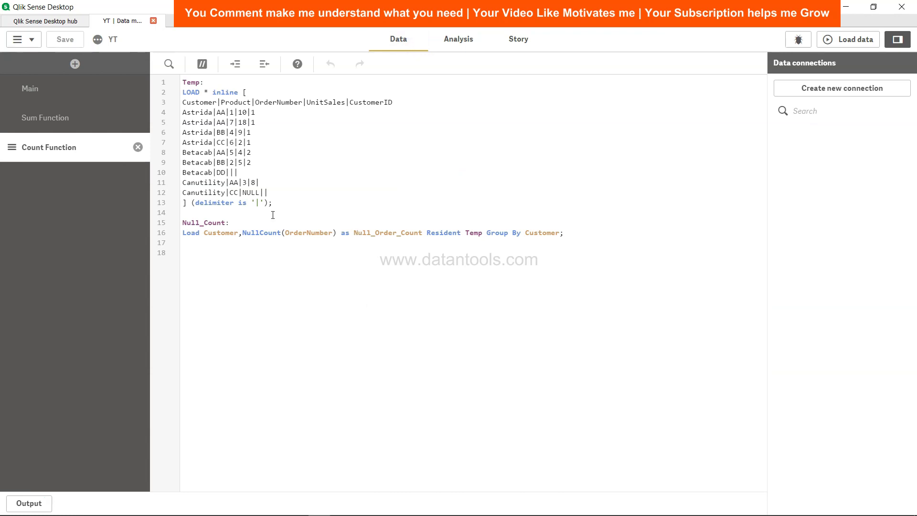
# - Insert Set NULLINTERPRET = NULL on a new first line above the Temp load
pyautogui.moveTo(248, 236); pyautogui.dragTo(328, 234)
pyautogui.click(328, 233)
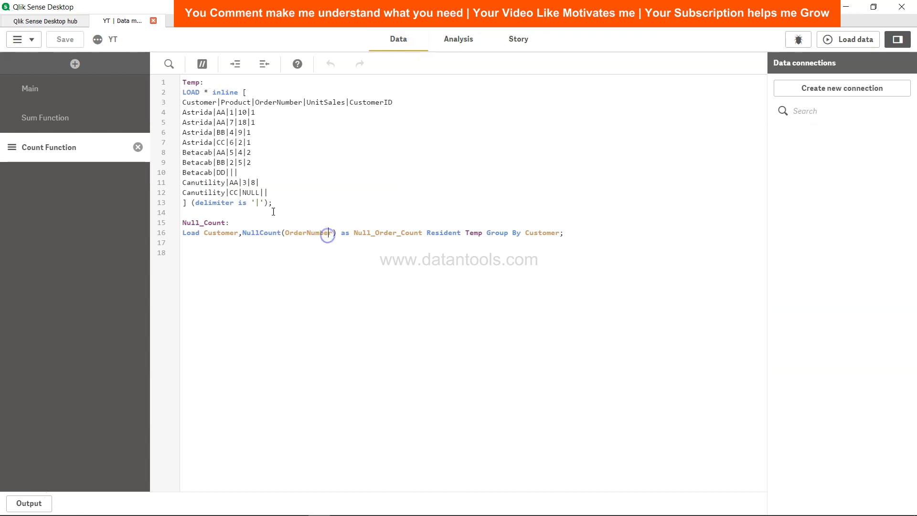
pyautogui.click(254, 191)
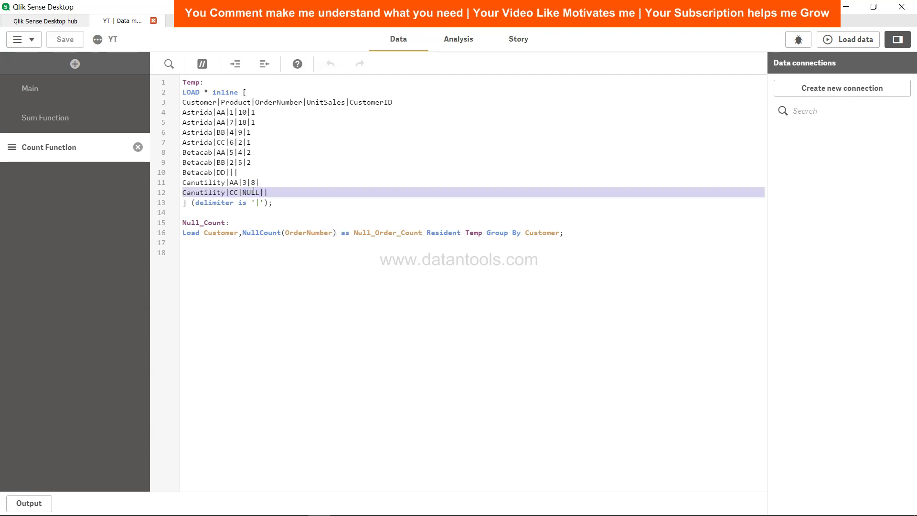
pyautogui.click(184, 84)
pyautogui.press('Return')
pyautogui.press('Return')
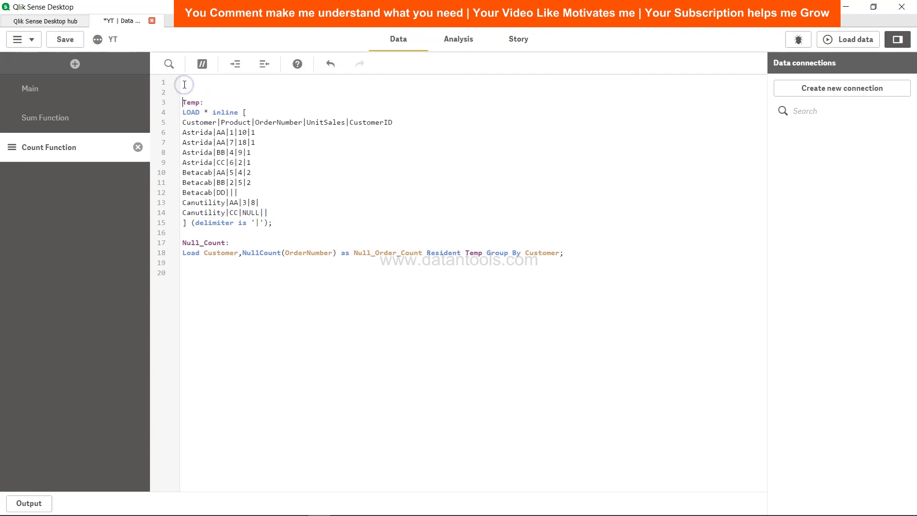
pyautogui.click(185, 84)
pyautogui.write('Set ')
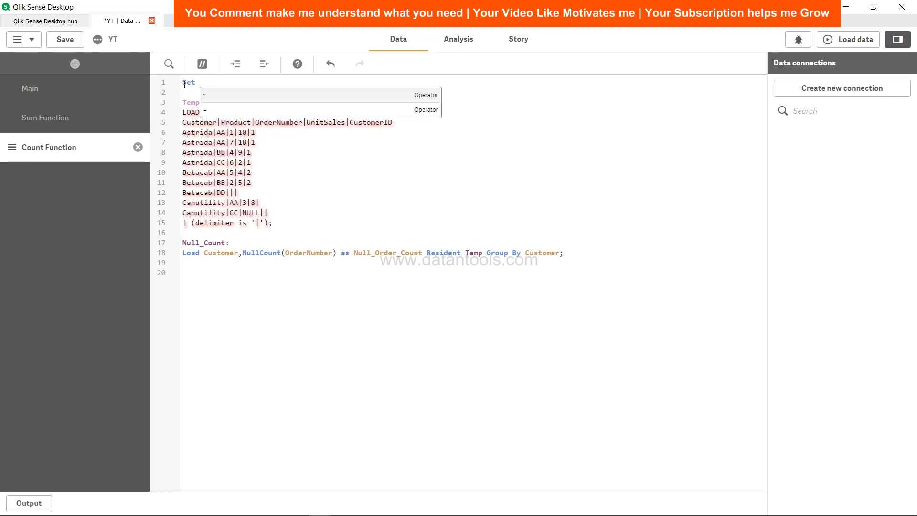
pyautogui.write('NULL')
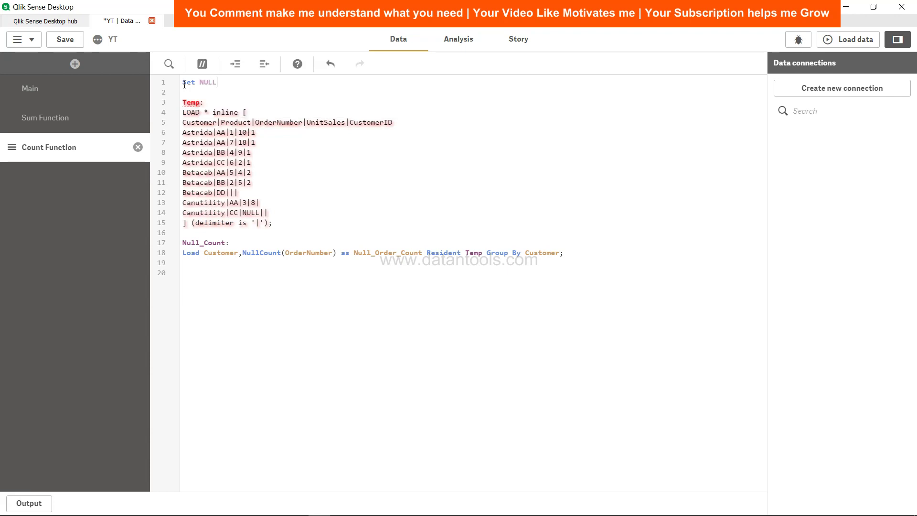
pyautogui.write('INTERPRET = NULL;')
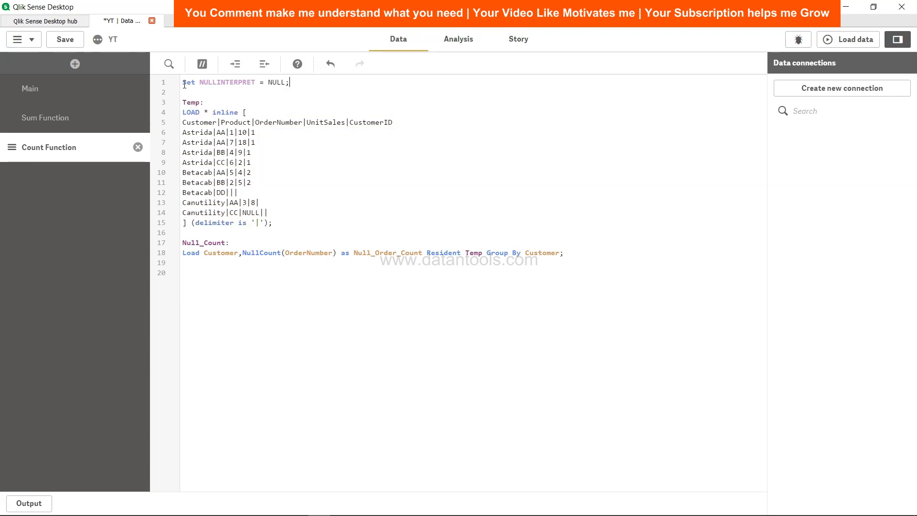
pyautogui.press('super+shift+s')
pyautogui.press('Escape')
# - Start a Set NULLINTERPRET = line just above the Null_Count load
pyautogui.click(323, 220)
pyautogui.press('Return')
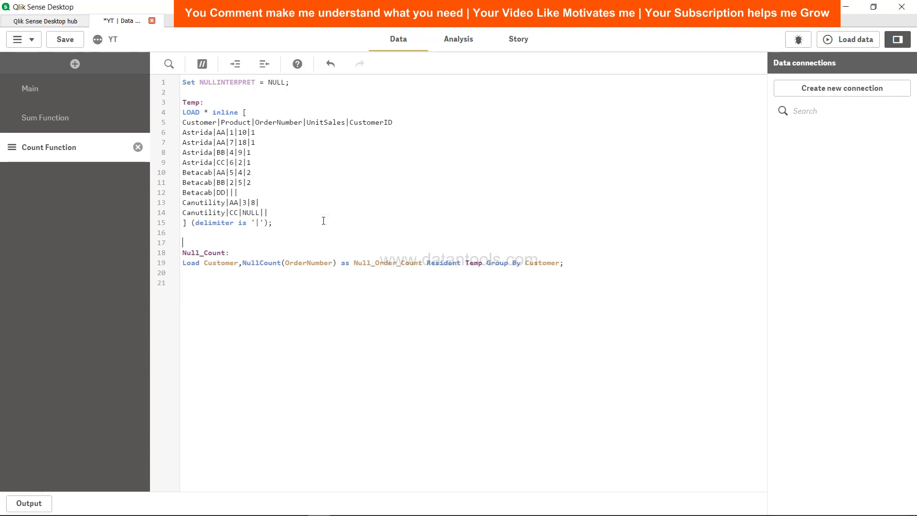
pyautogui.write('Set')
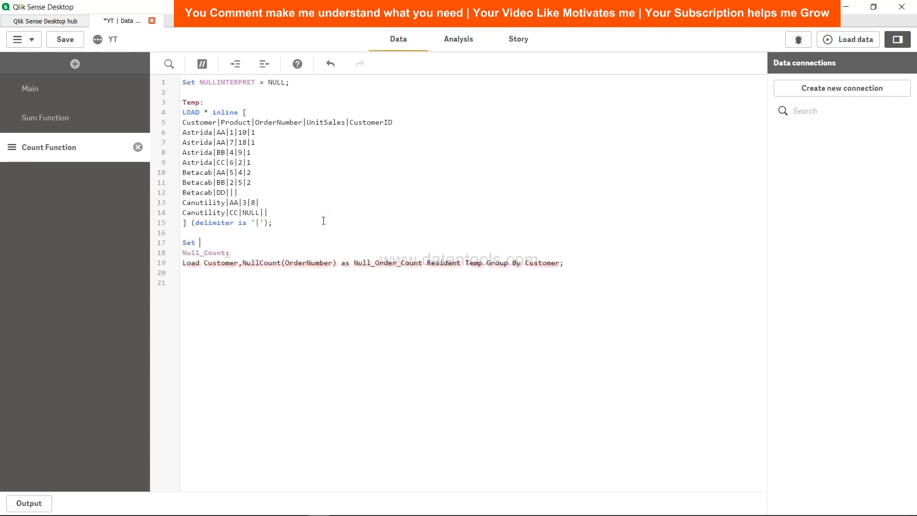
pyautogui.write(' NULLINTERPRET')
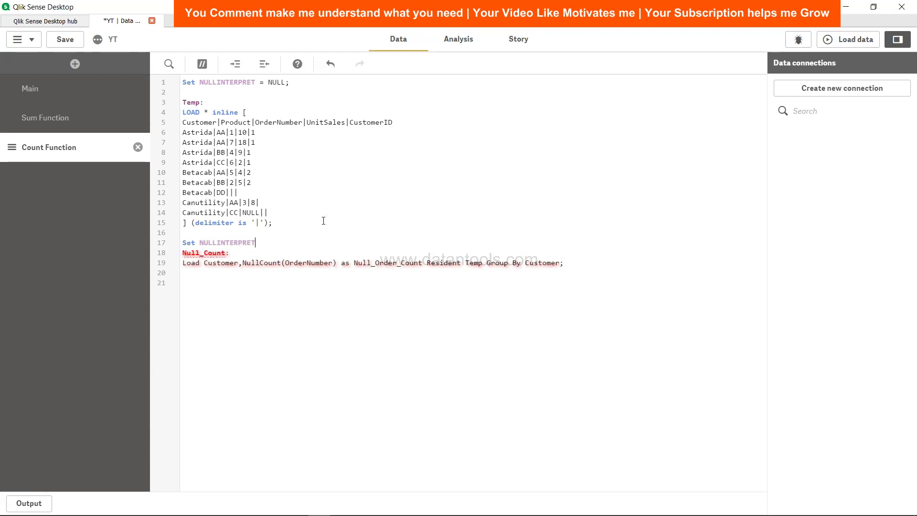
pyautogui.write(' = ;')
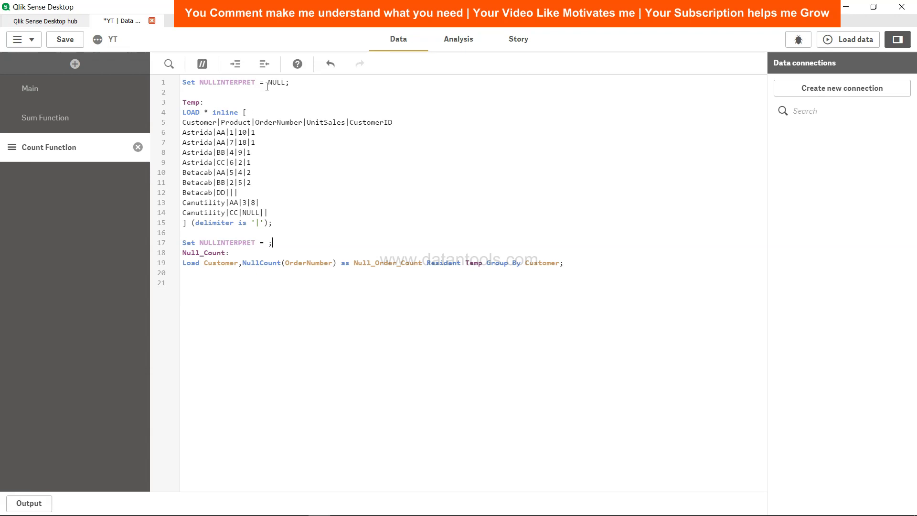
# - Save and reload, confirming Canutility's Null_Order_Count now reads 1 on the sheet
pyautogui.moveTo(269, 83); pyautogui.dragTo(283, 83)
pyautogui.click(283, 83)
pyautogui.click(65, 39)
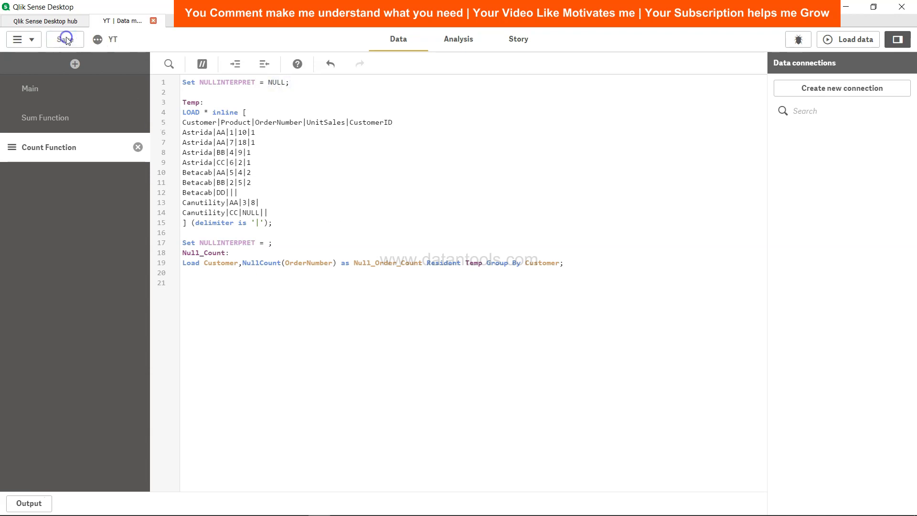
pyautogui.click(851, 42)
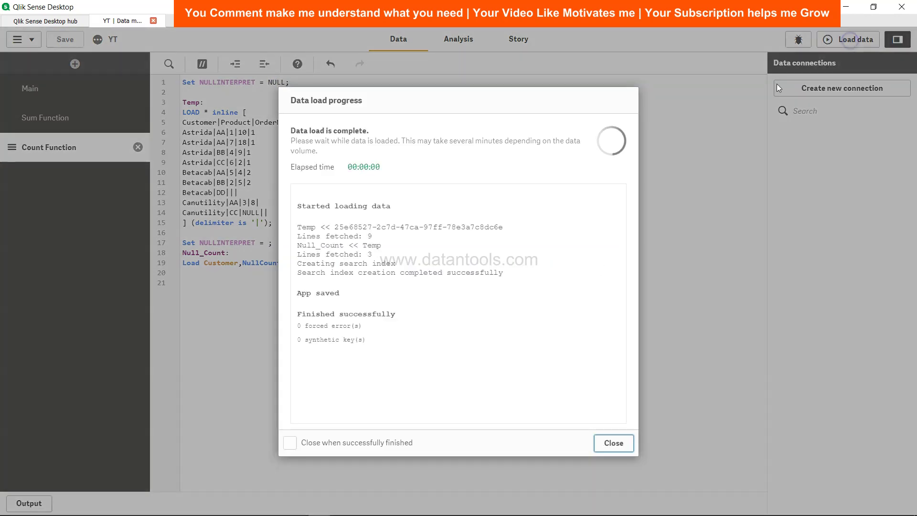
pyautogui.click(621, 443)
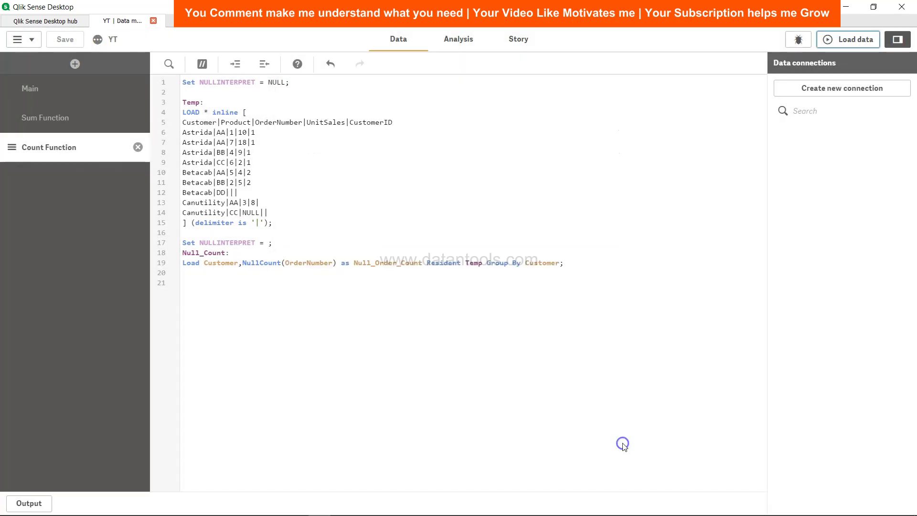
pyautogui.click(479, 43)
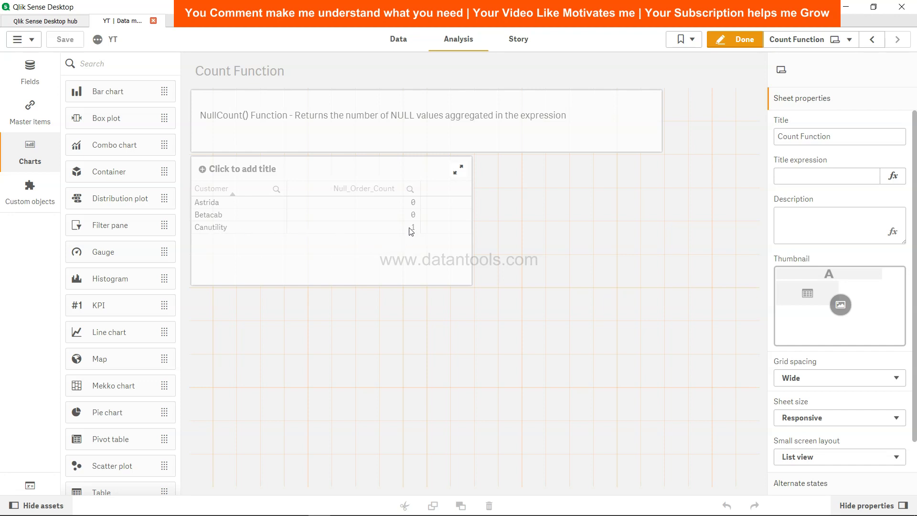
pyautogui.click(397, 40)
# - Add Load NullCount(OrderNumber) as Total_Null_Count Resident Temp; below Null_Count, then save and reload
pyautogui.click(591, 262)
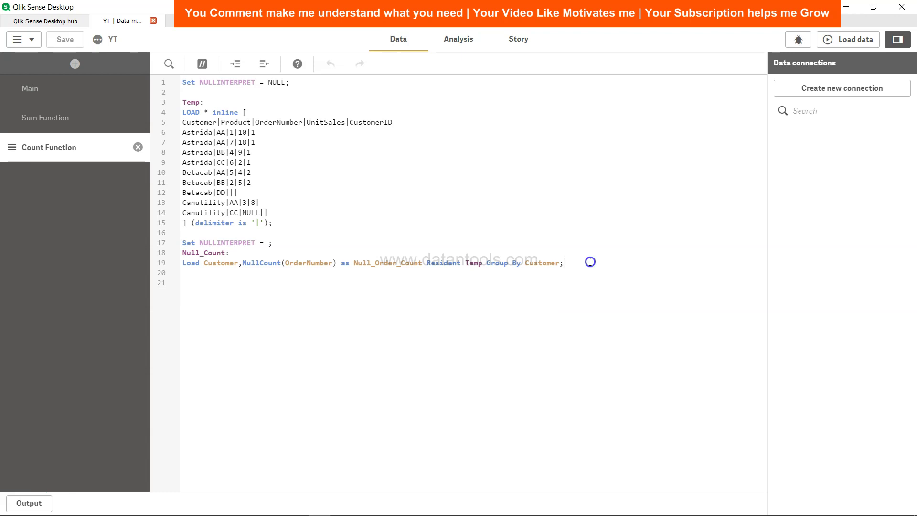
pyautogui.press('Return')
pyautogui.press('Return')
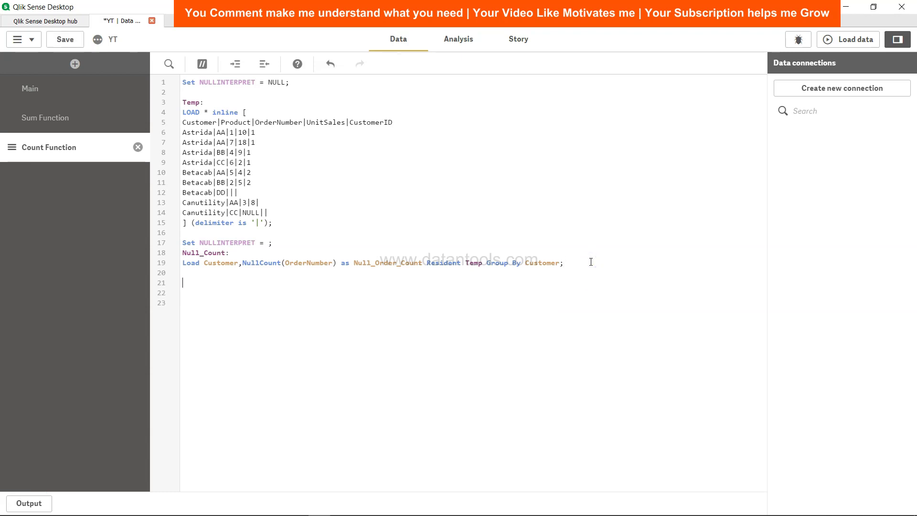
pyautogui.write('Load')
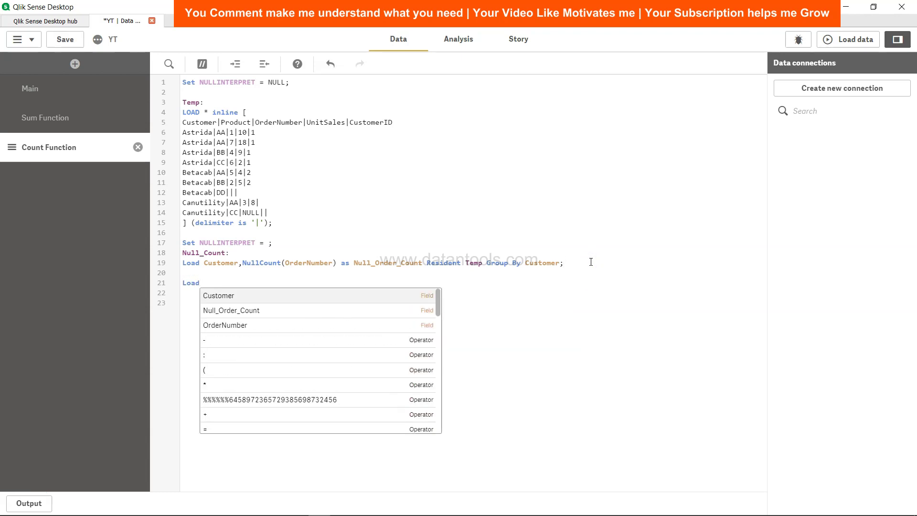
pyautogui.write(' Null')
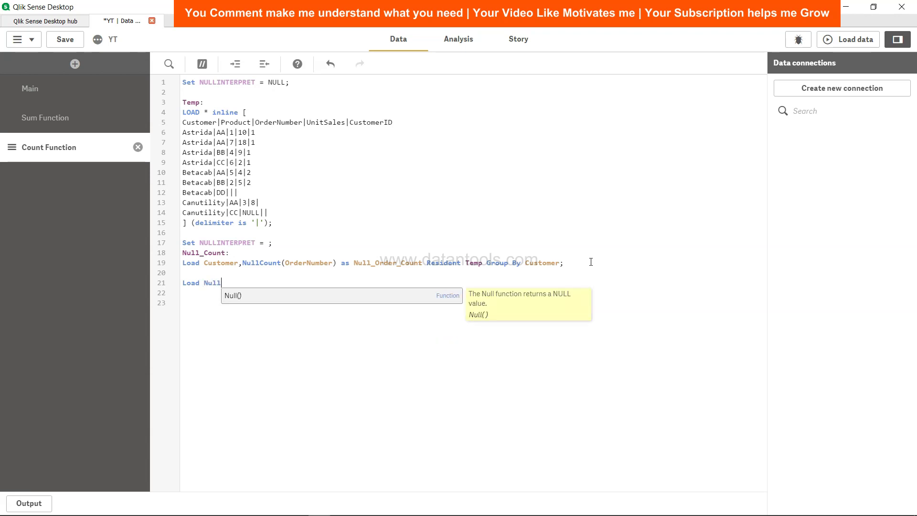
pyautogui.write('Count(')
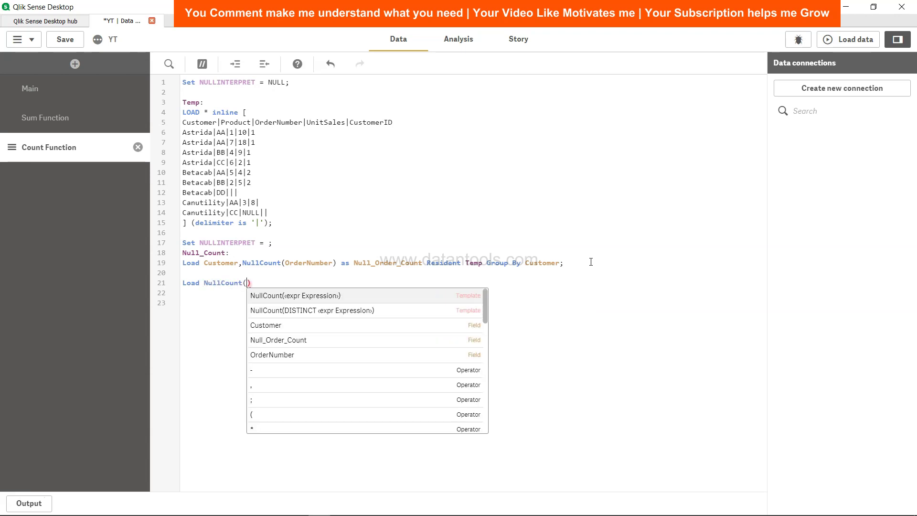
pyautogui.write('OrderNumber)')
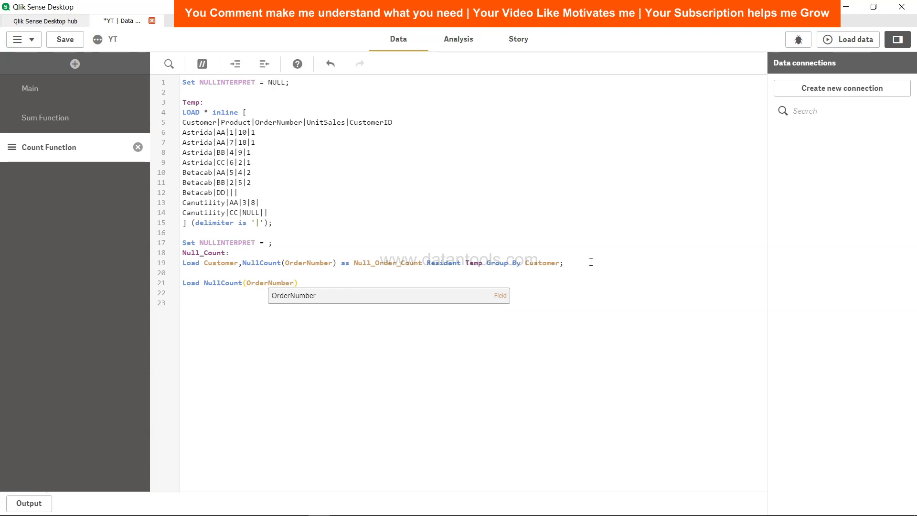
pyautogui.write(' as Tota')
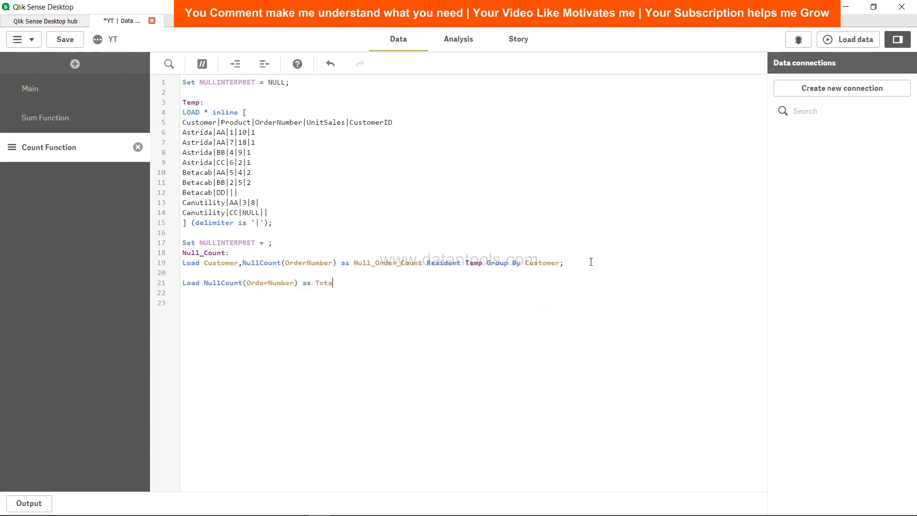
pyautogui.write('l_Null_Count Resident Temp')
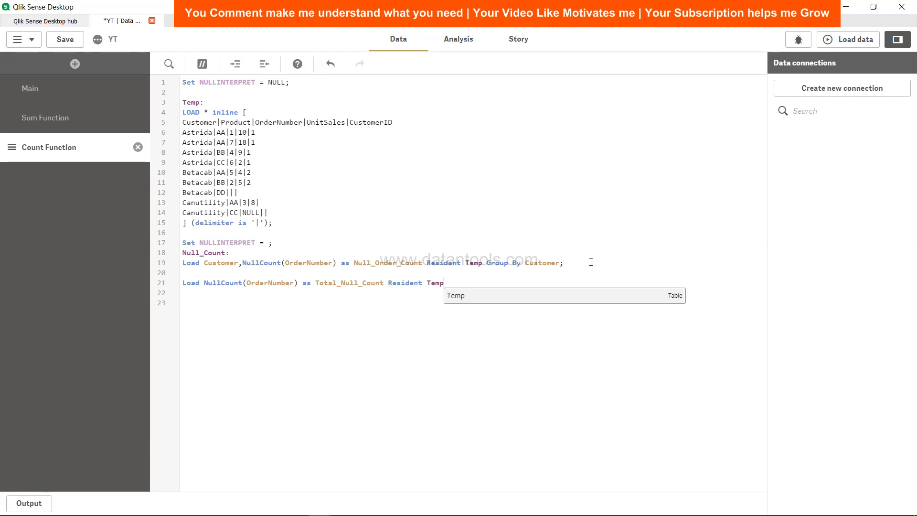
pyautogui.write(';')
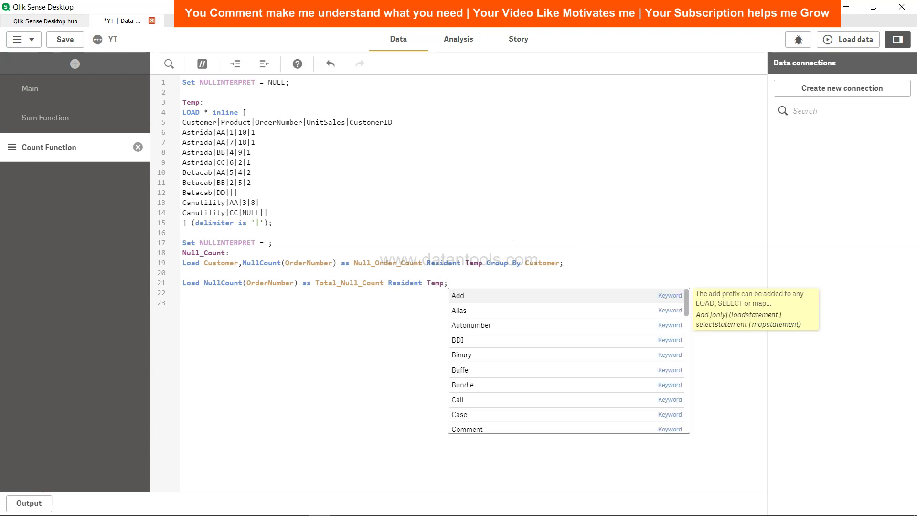
pyautogui.click(65, 39)
pyautogui.click(853, 38)
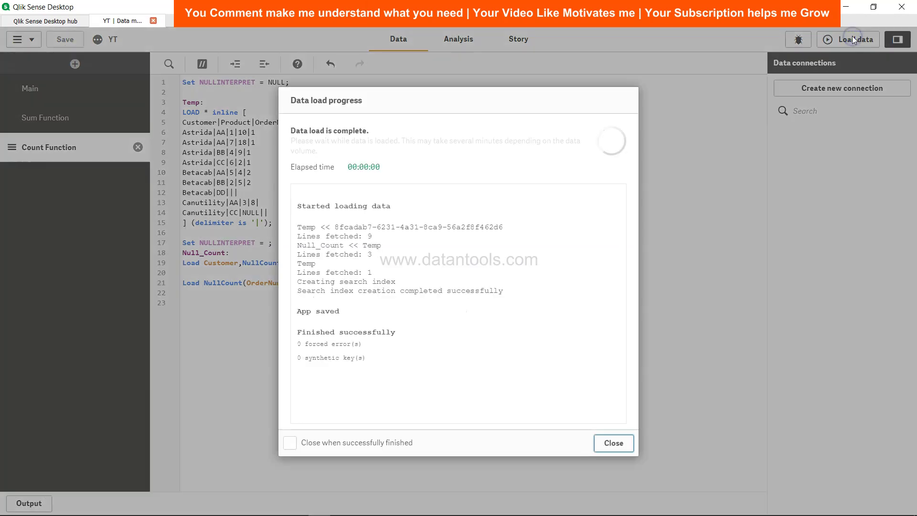
# - Place a KPI beside the customer table showing Sum(Total_Null_Count), which reads 1
pyautogui.click(614, 442)
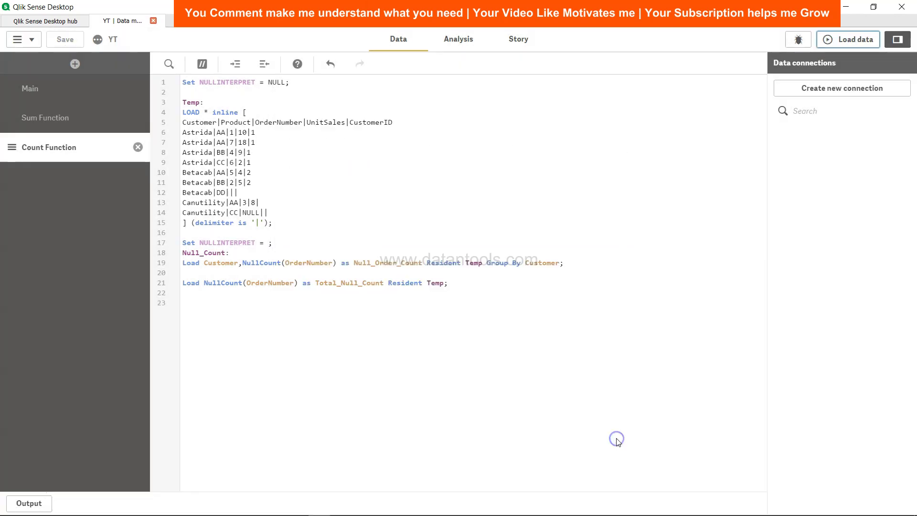
pyautogui.click(458, 38)
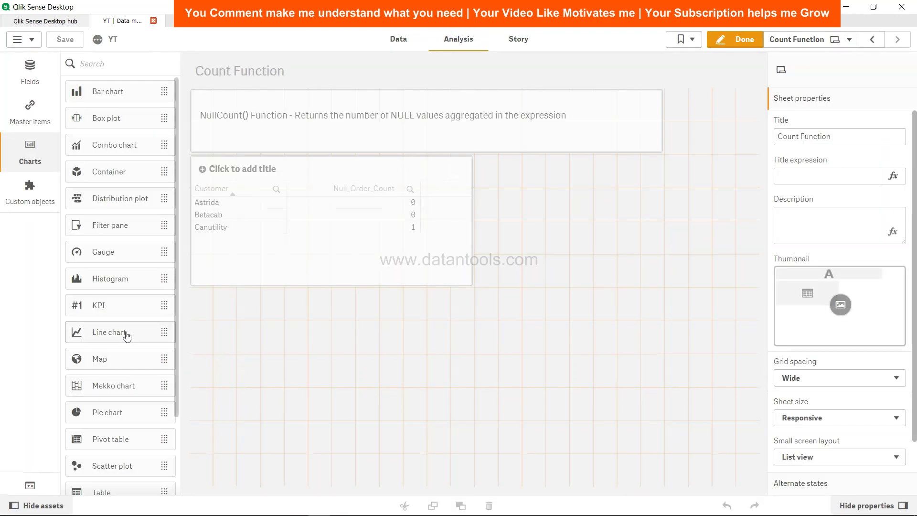
pyautogui.moveTo(133, 307); pyautogui.dragTo(602, 266)
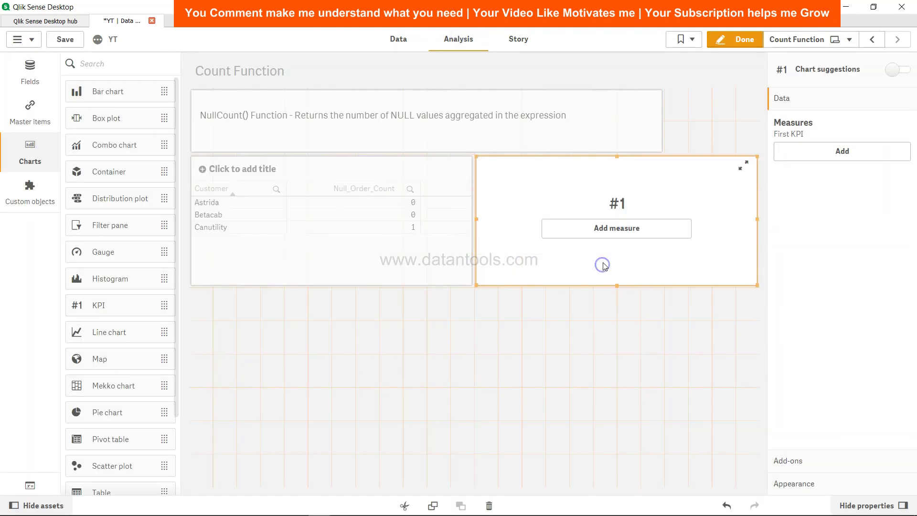
pyautogui.click(634, 234)
pyautogui.scroll(-1, 775, 262)
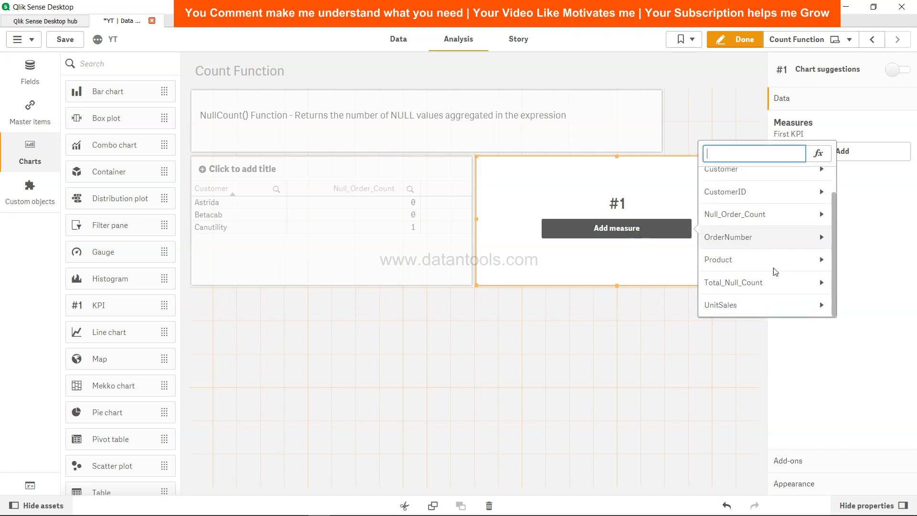
pyautogui.click(778, 283)
pyautogui.click(743, 193)
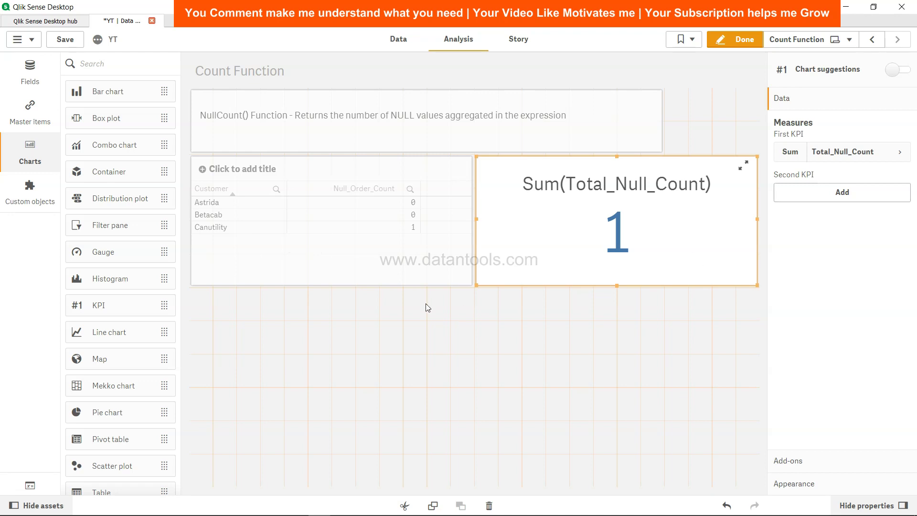
pyautogui.click(392, 270)
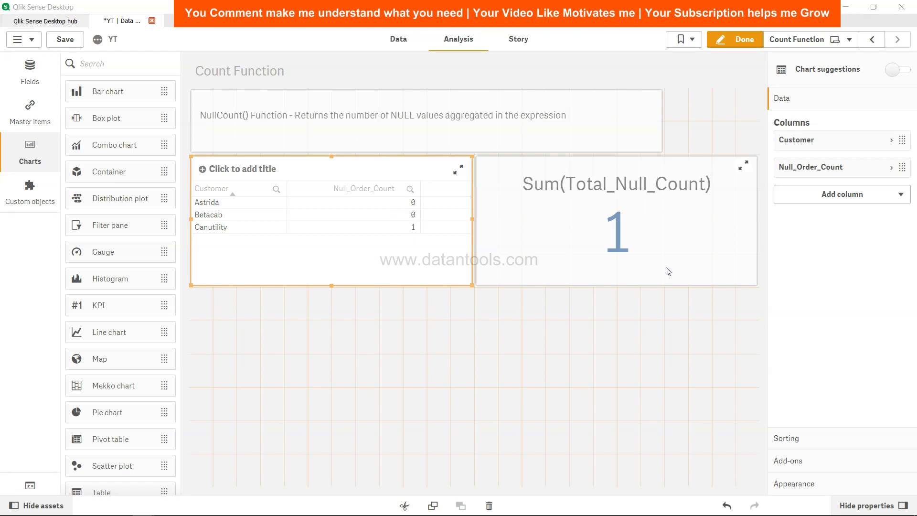
# - Add a measure column with expression NullCount(OrderNumber) to the customer table
pyautogui.click(841, 194)
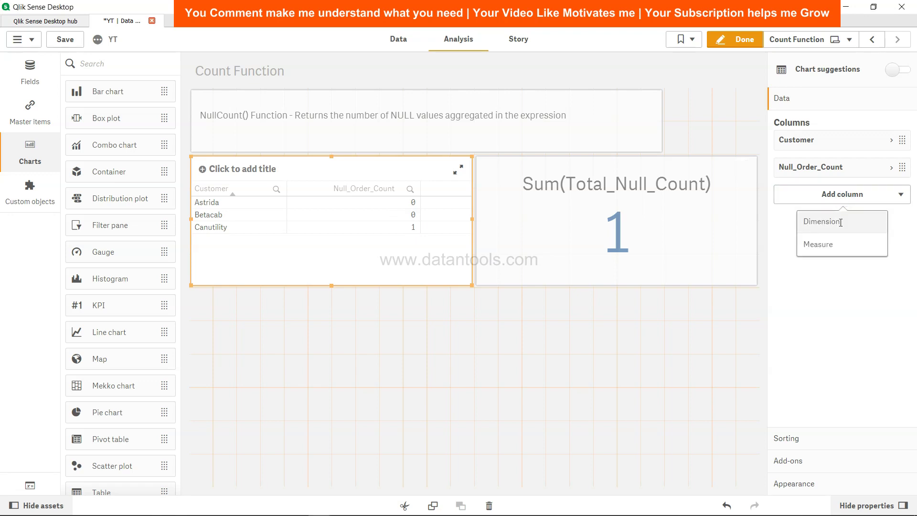
pyautogui.click(840, 253)
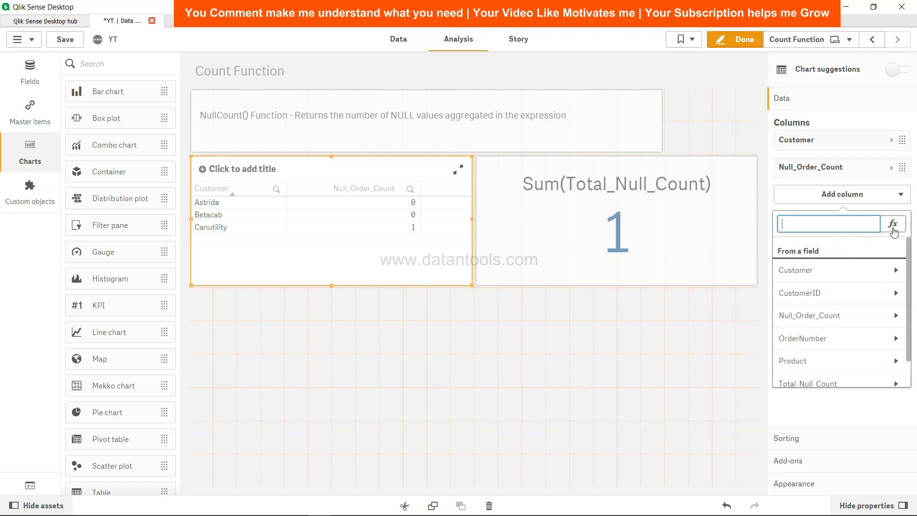
pyautogui.click(894, 225)
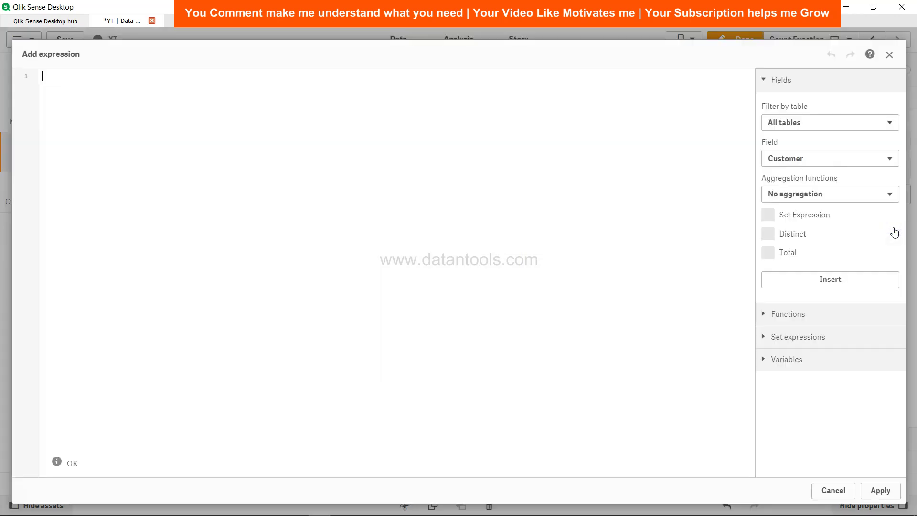
pyautogui.write('NullC')
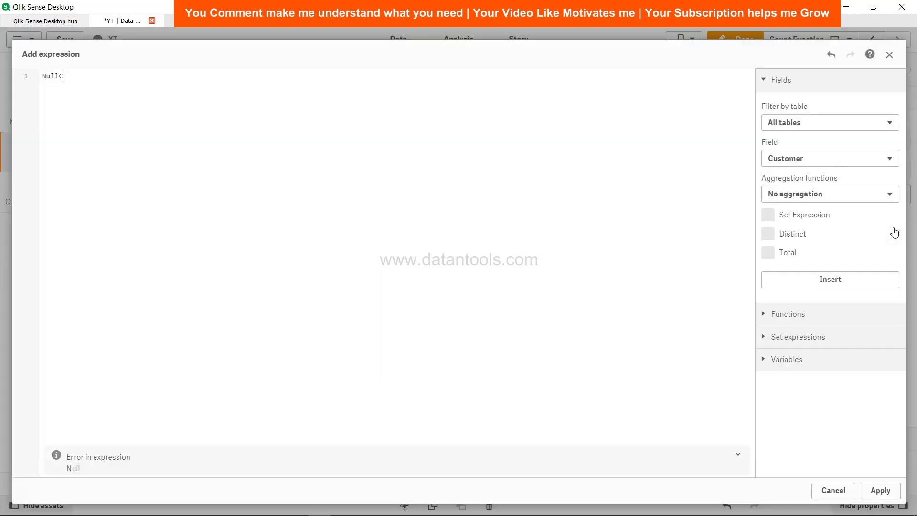
pyautogui.write('ount(Order')
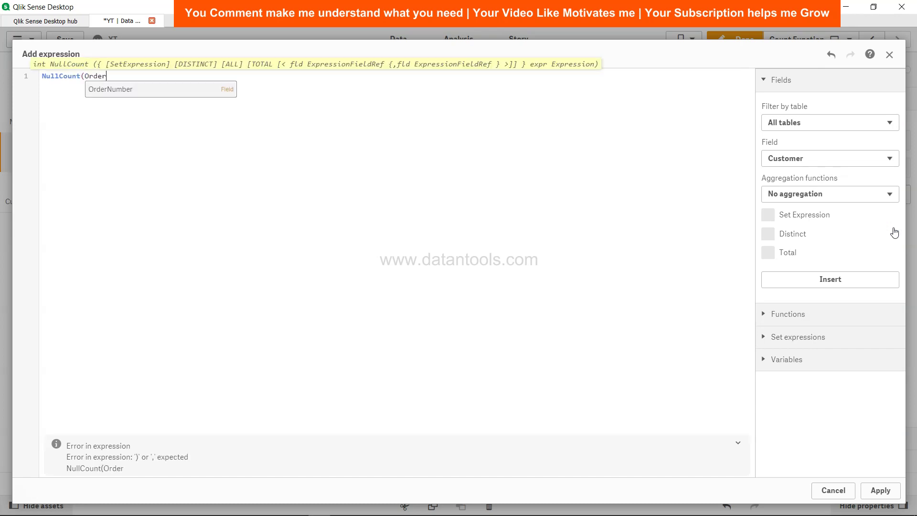
pyautogui.press('Return')
pyautogui.write(')')
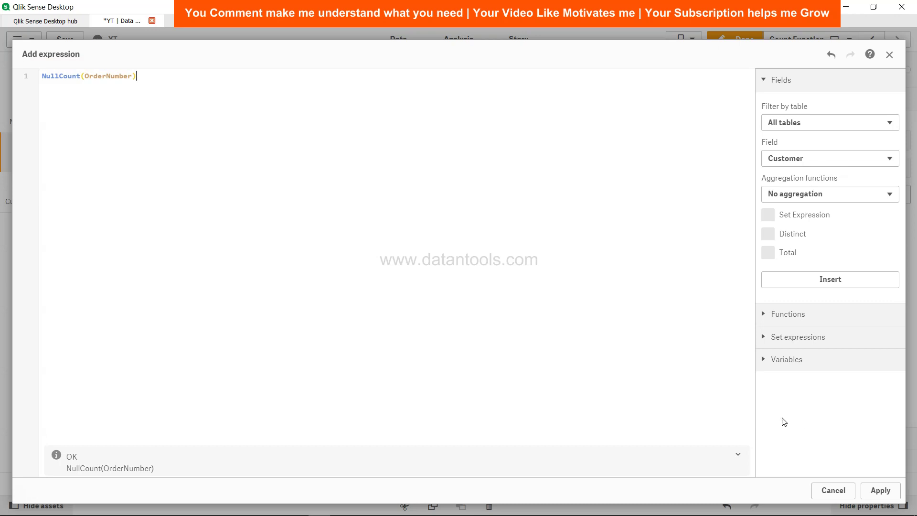
pyautogui.click(886, 490)
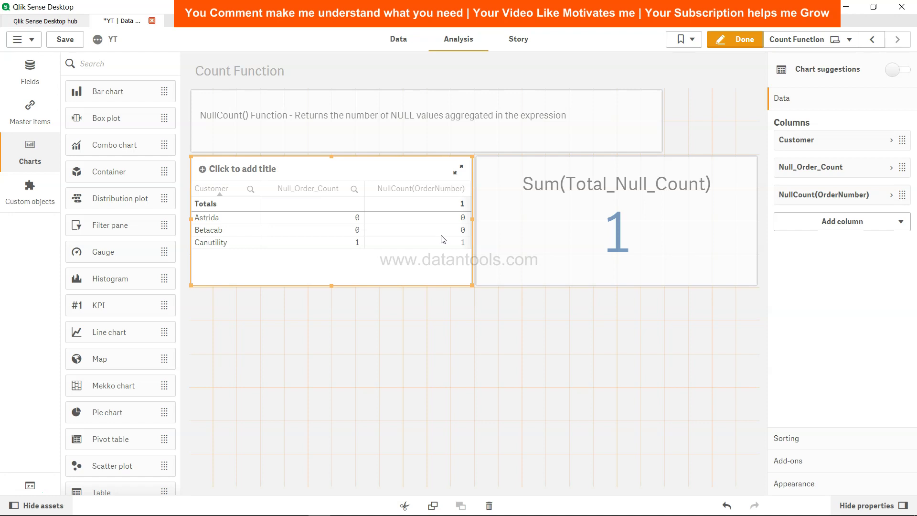
pyautogui.click(438, 286)
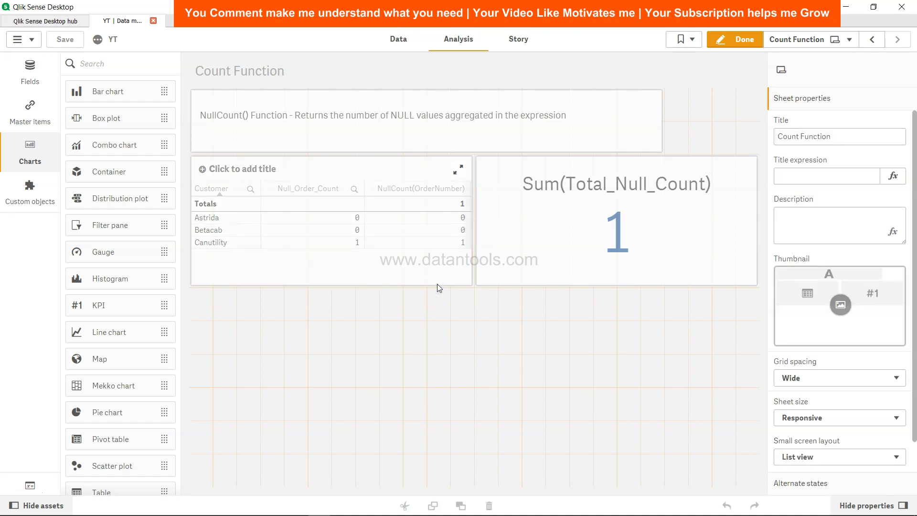
# - Change line 1 to Set NULLINTERPRET = '' instead of NULL
pyautogui.click(399, 50)
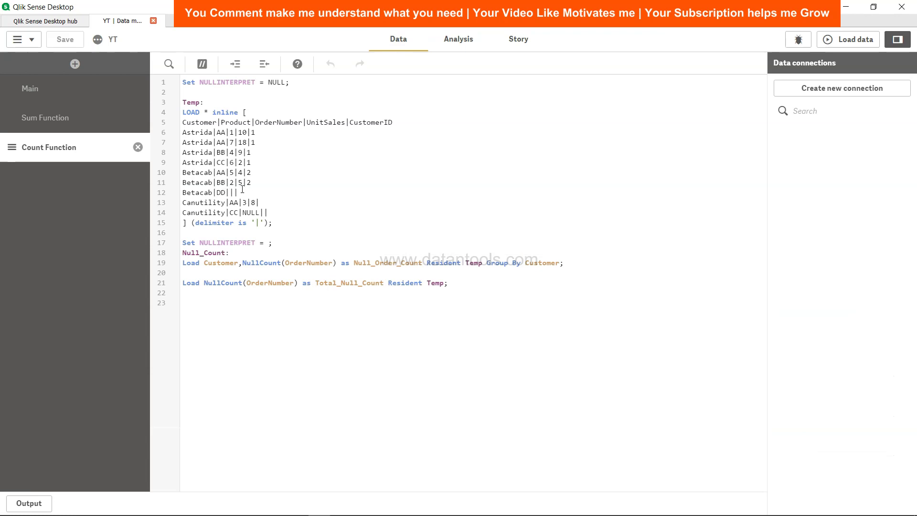
pyautogui.click(283, 84)
pyautogui.press('BackSpace')
pyautogui.press('BackSpace')
pyautogui.press('BackSpace')
pyautogui.press('BackSpace')
pyautogui.write("''")
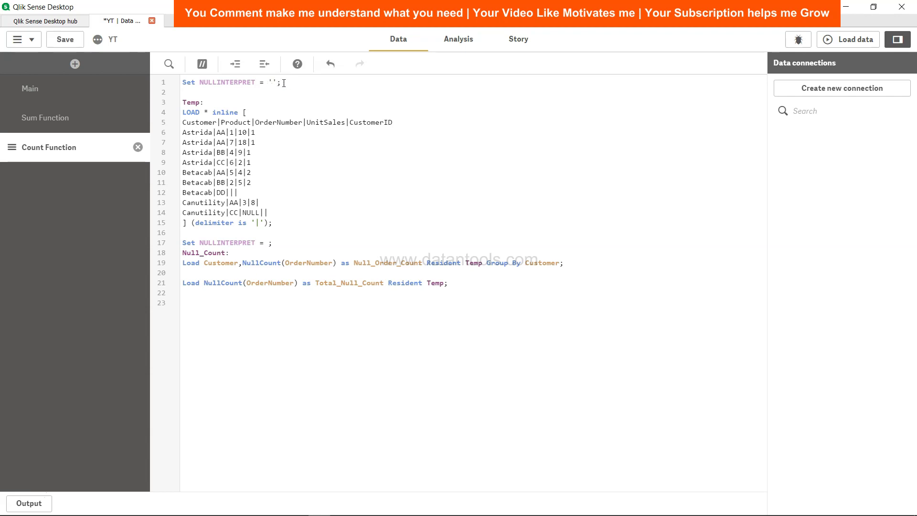
# - Save, reload, and check that Betacab now shows the one null order
pyautogui.click(65, 39)
pyautogui.click(848, 39)
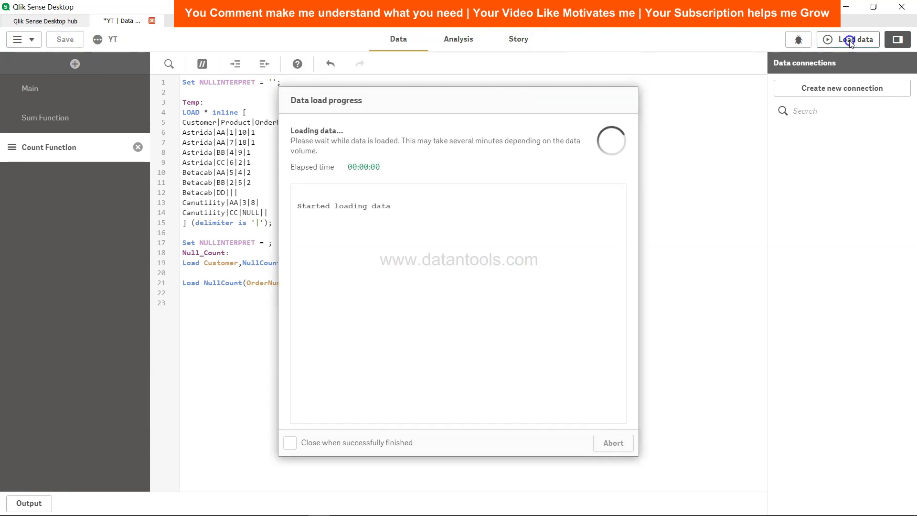
pyautogui.click(614, 443)
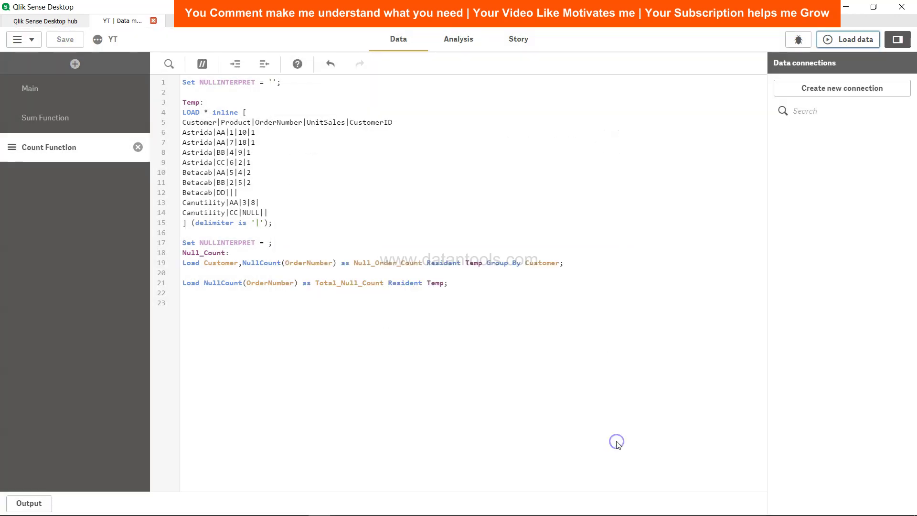
pyautogui.click(455, 40)
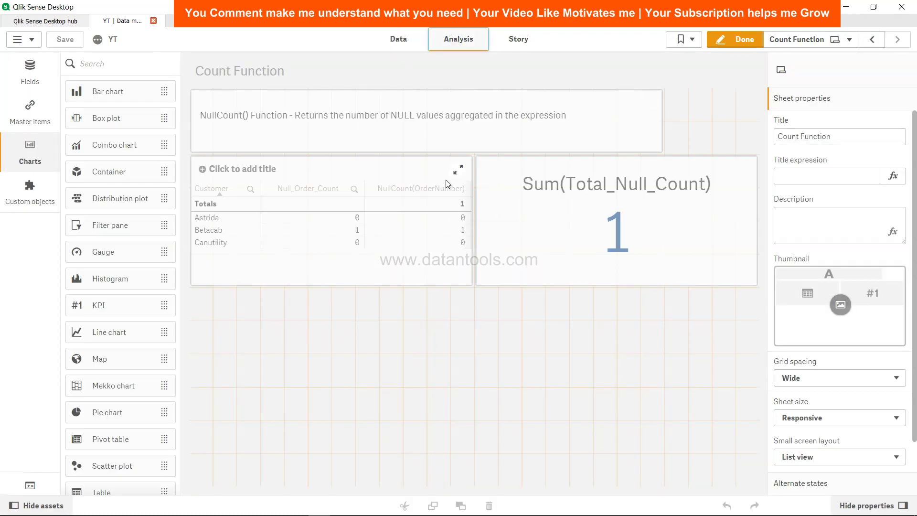